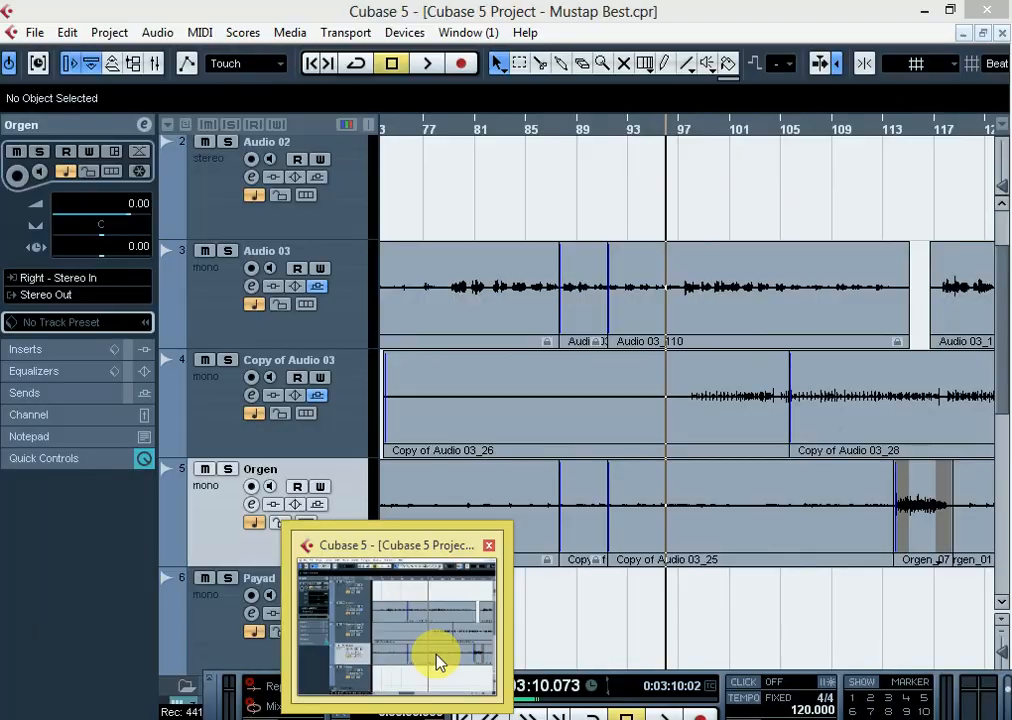
# Switch to the Cubase project and examine the clips on Audio 03, Copy of Audio 03 and Orgen between bars 77 and 113
pyautogui.click(436, 659)
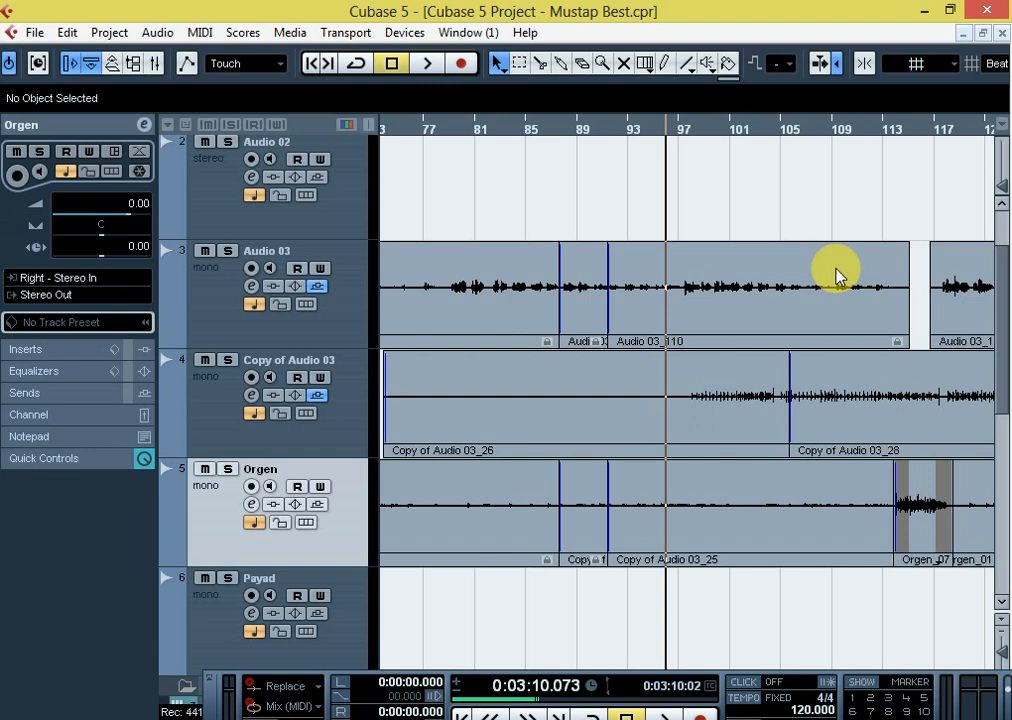
pyautogui.press('h')
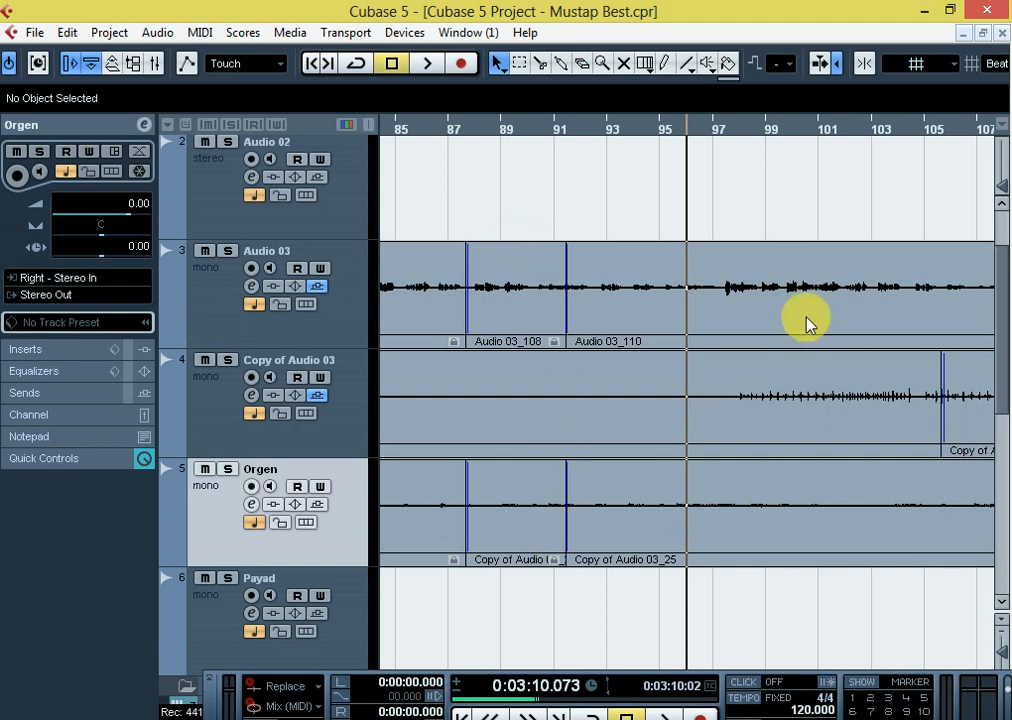
pyautogui.press('g')
pyautogui.press('g')
pyautogui.press('g')
pyautogui.press('g')
pyautogui.press('g')
pyautogui.press('g')
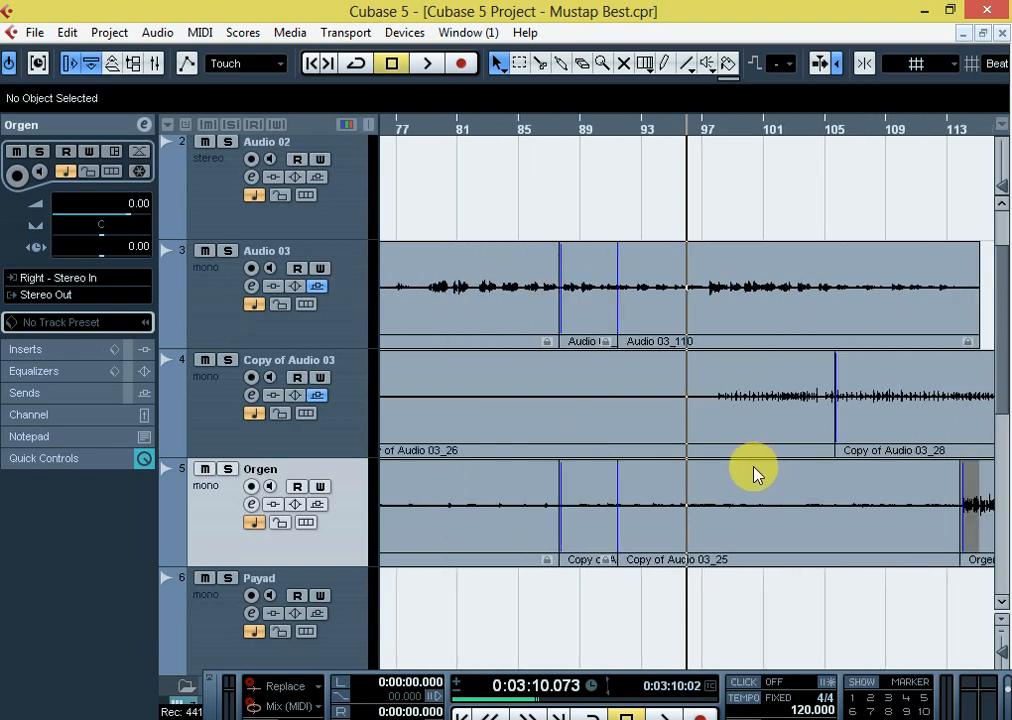
pyautogui.press('h')
pyautogui.press('h')
pyautogui.press('h')
pyautogui.press('h')
pyautogui.press('h')
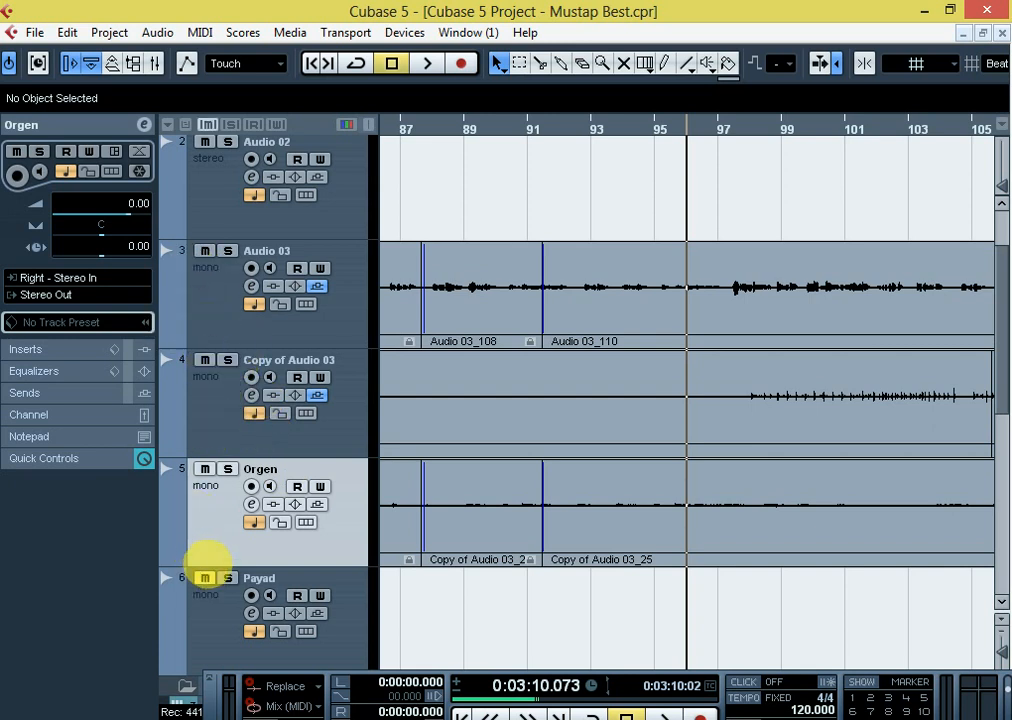
# Mute Copy of Audio 03, Orgen and Payad, keep Audio 03 audible, and place the playhead near bar 97
pyautogui.click(208, 376)
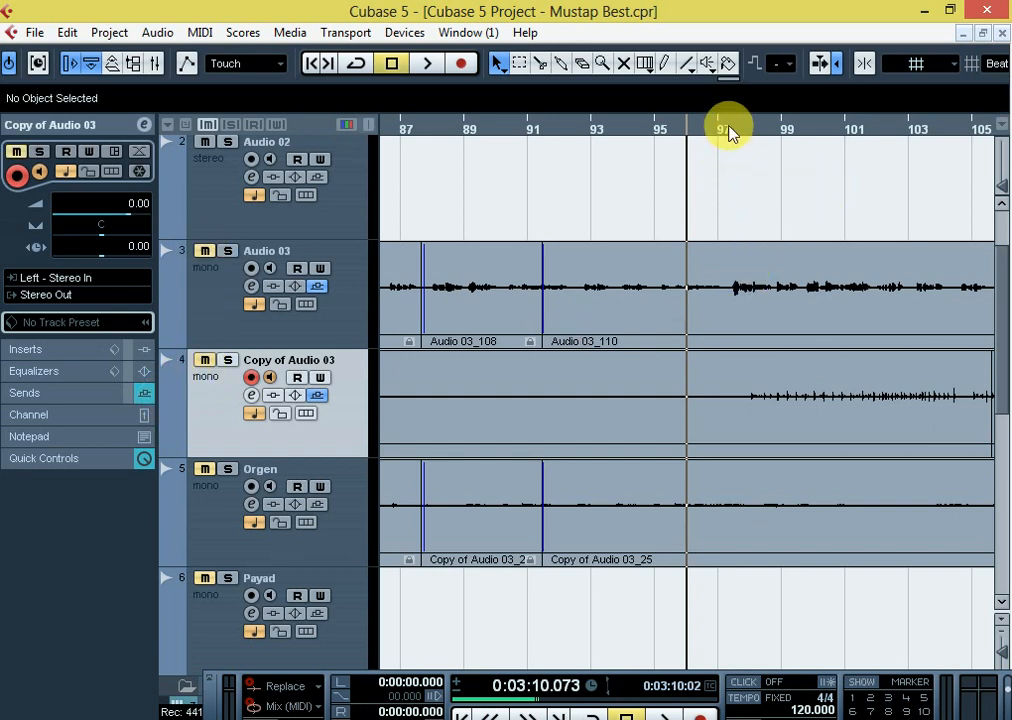
pyautogui.click(204, 253)
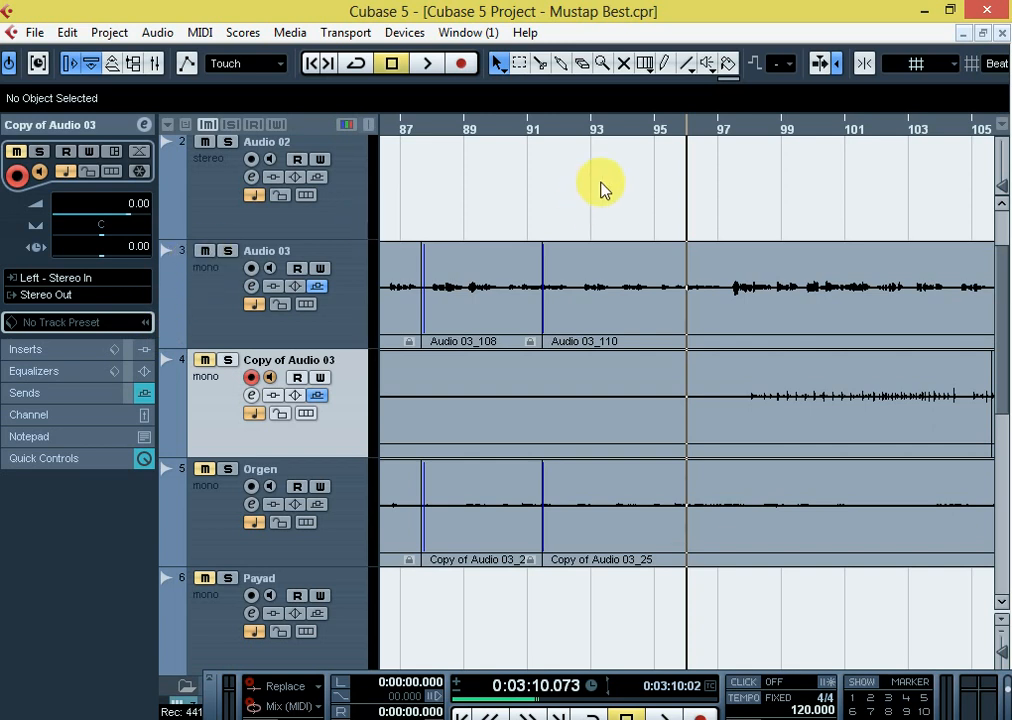
pyautogui.click(714, 127)
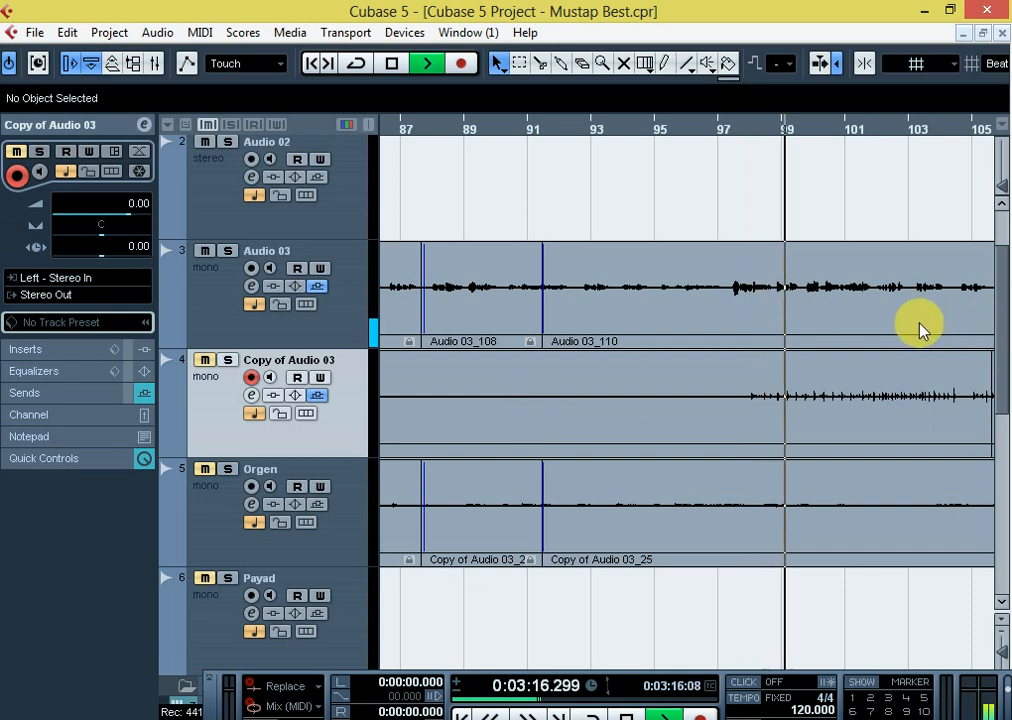
# Listen to Audio 03 on its own from bar 97 to about bar 108, following its waveform, and stop playback
pyautogui.press('g')
pyautogui.press('g')
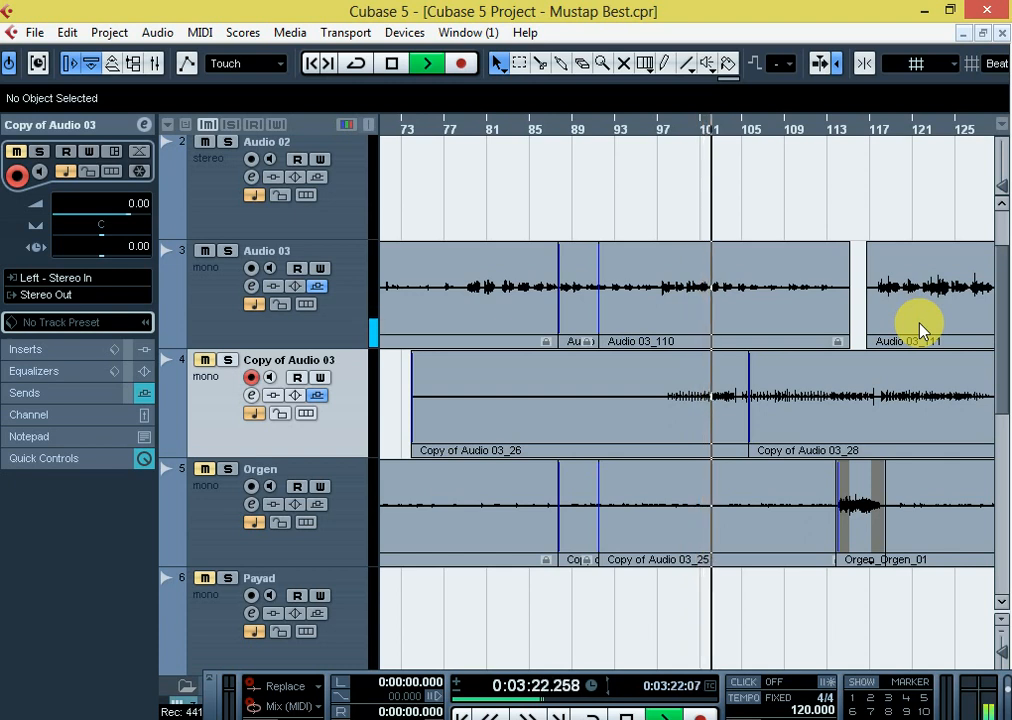
pyautogui.press('h')
pyautogui.press('h')
pyautogui.press('h')
pyautogui.press('h')
pyautogui.press('h')
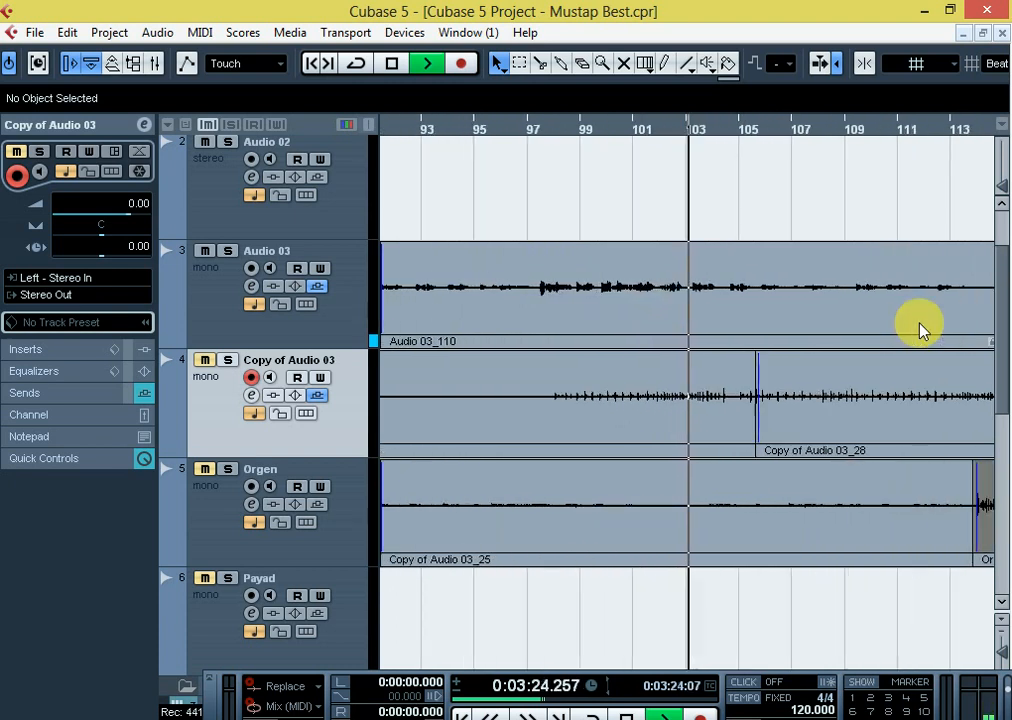
pyautogui.press('g')
pyautogui.press('g')
pyautogui.press('h')
pyautogui.press('g')
pyautogui.press('g')
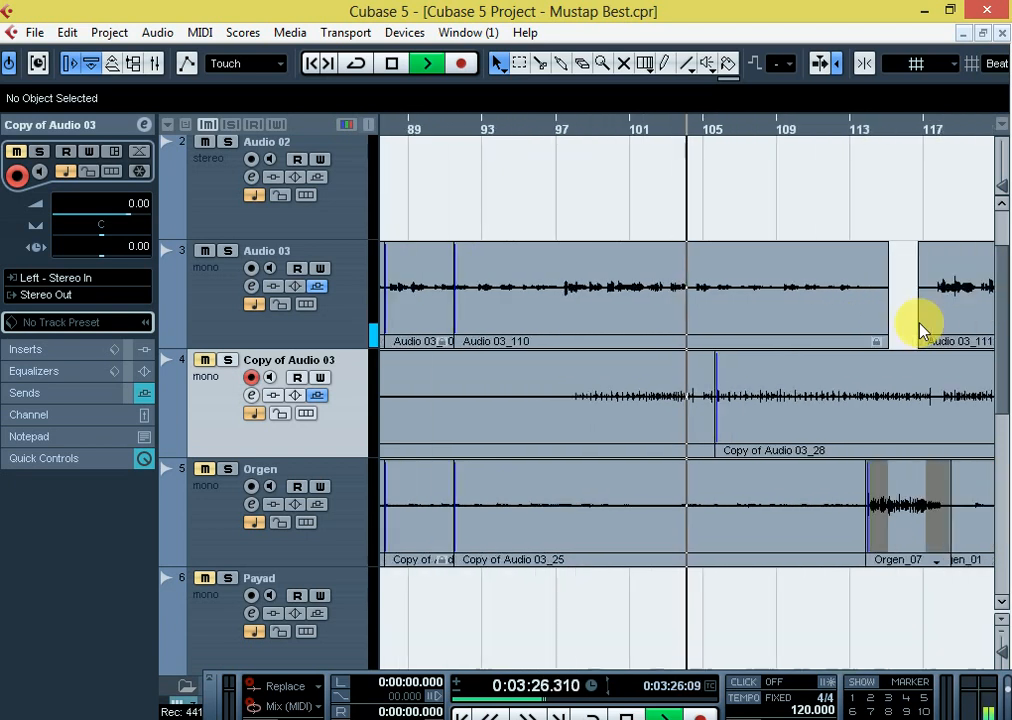
pyautogui.press('g')
pyautogui.press('h')
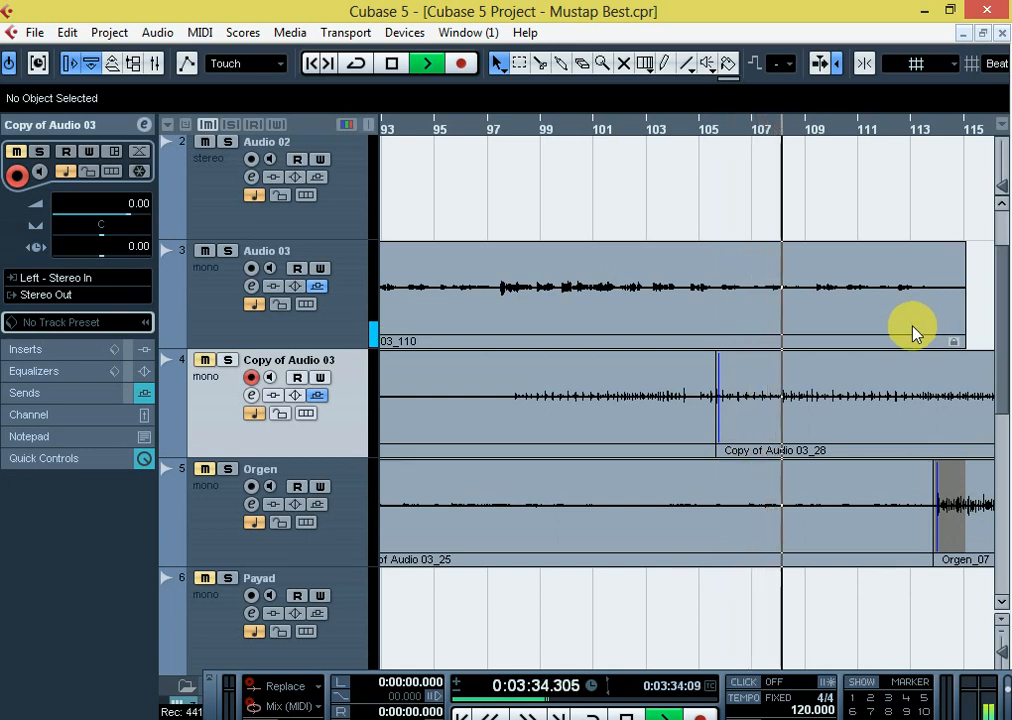
pyautogui.press('space')
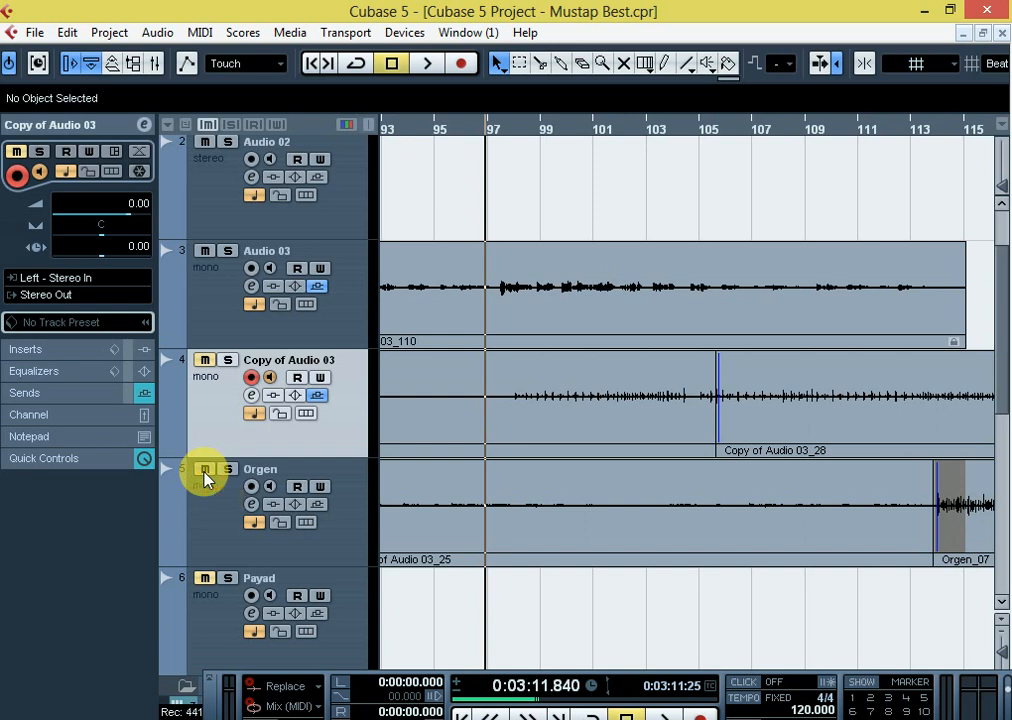
# Unmute Orgen, mute Audio 03, and play Orgen on its own from bar 97
pyautogui.click(253, 505)
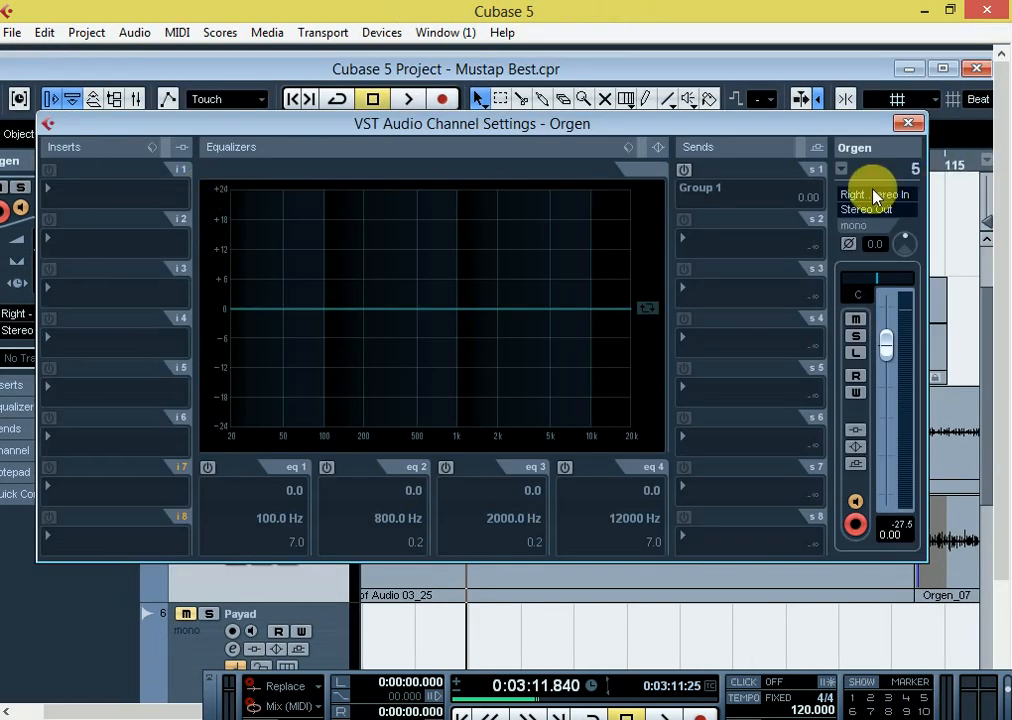
pyautogui.click(908, 127)
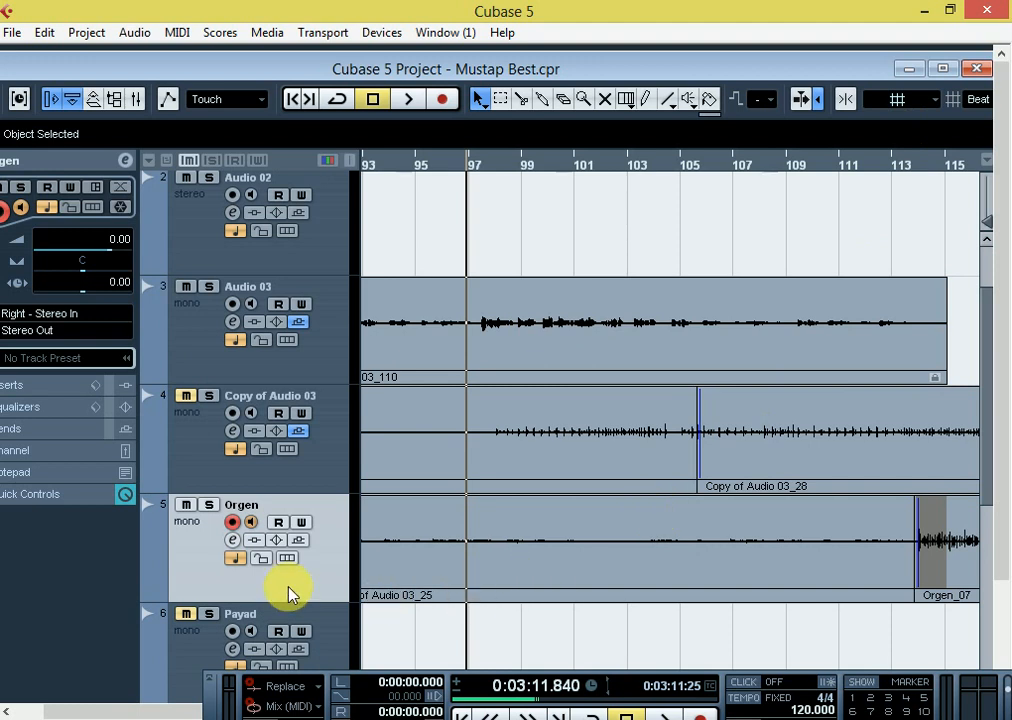
pyautogui.click(244, 520)
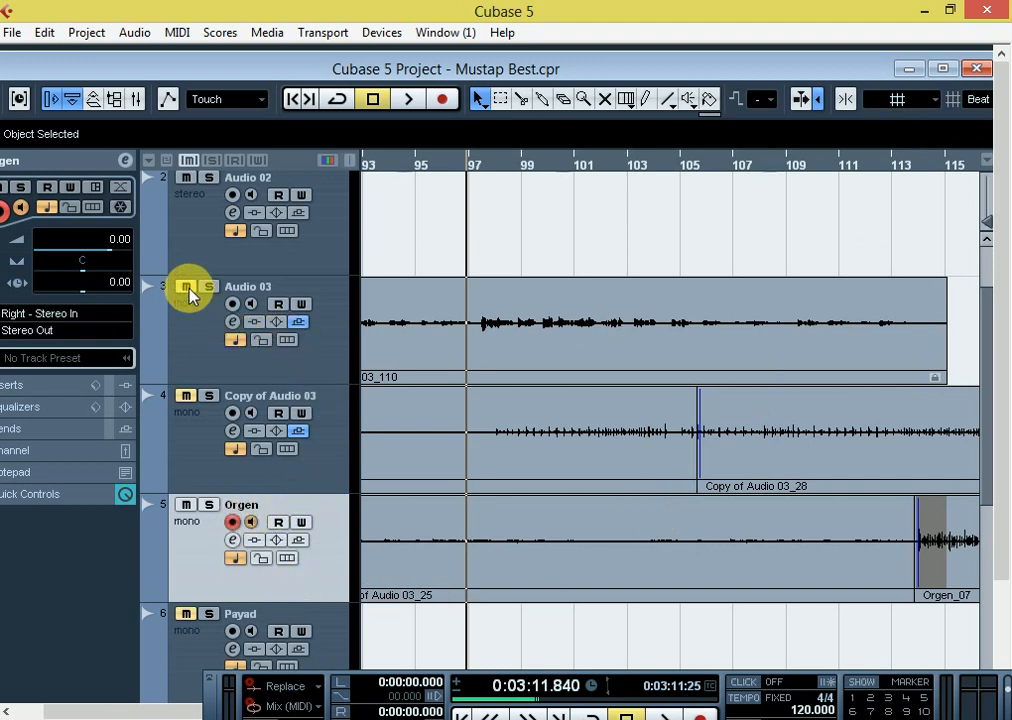
pyautogui.press('space')
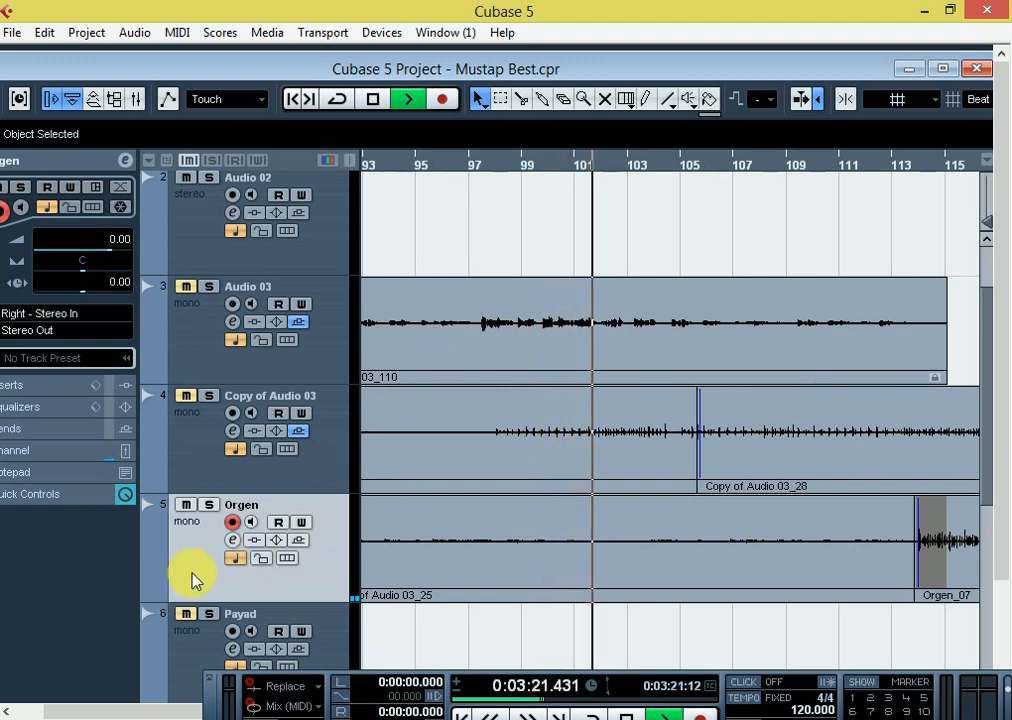
# Activate the Group 1 send on the Orgen channel during playback, close its channel settings, and stop playback
pyautogui.click(232, 540)
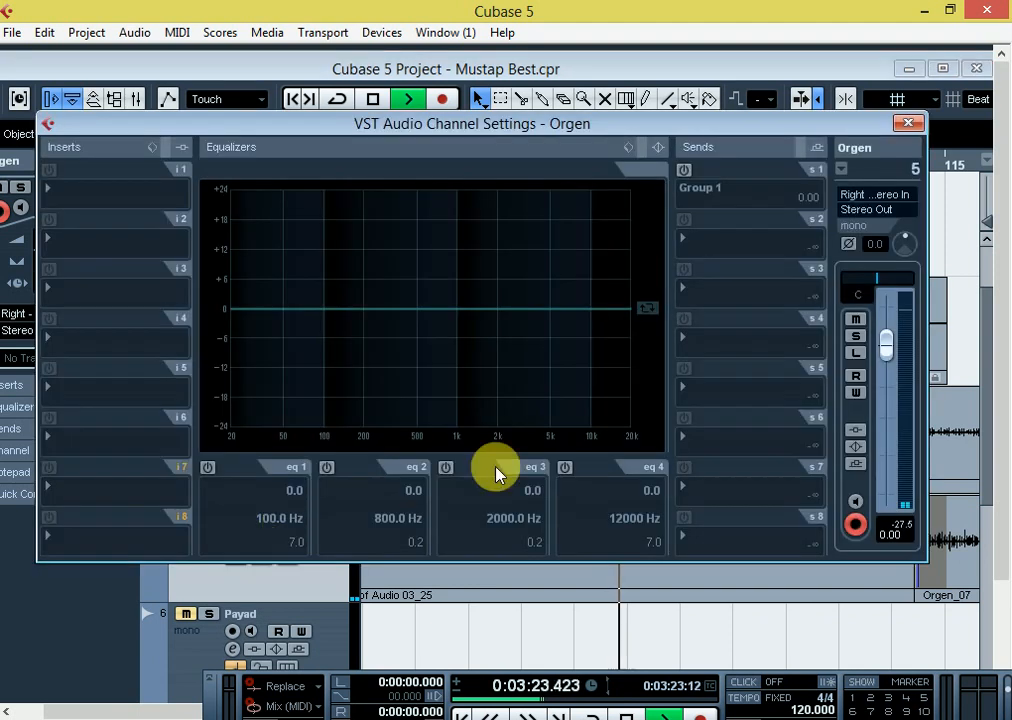
pyautogui.click(684, 169)
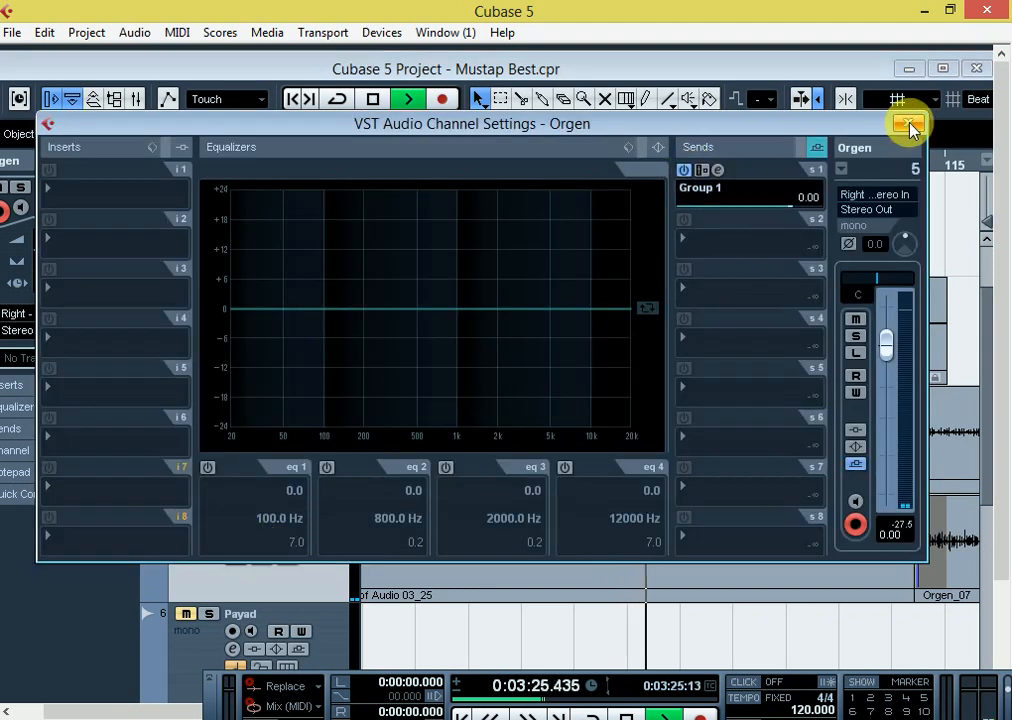
pyautogui.click(908, 124)
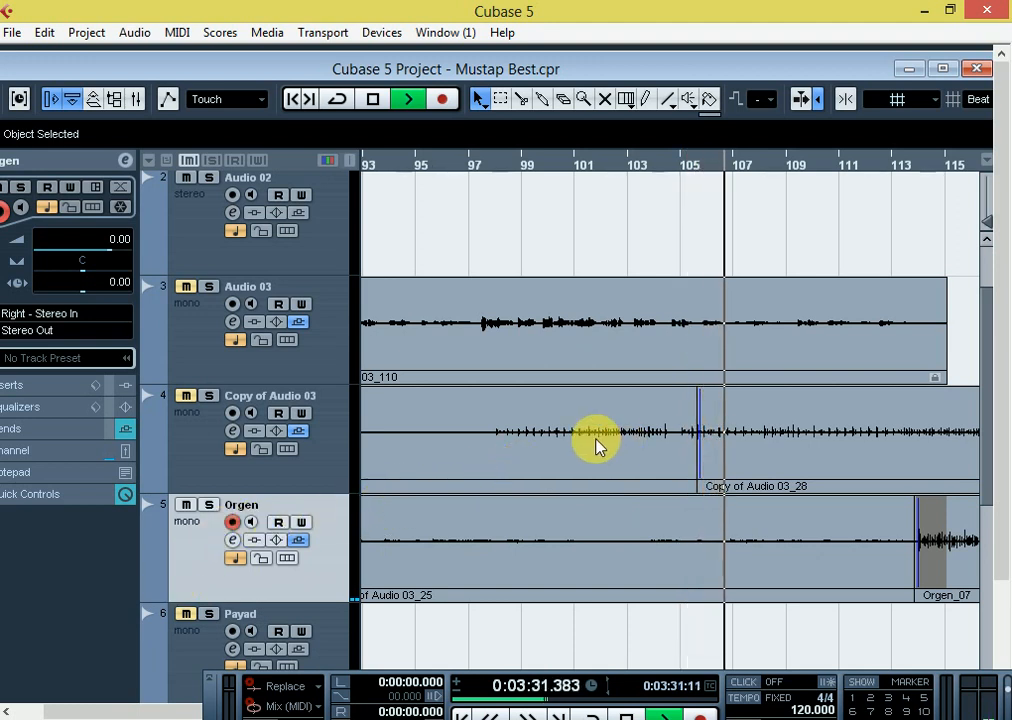
pyautogui.press('space')
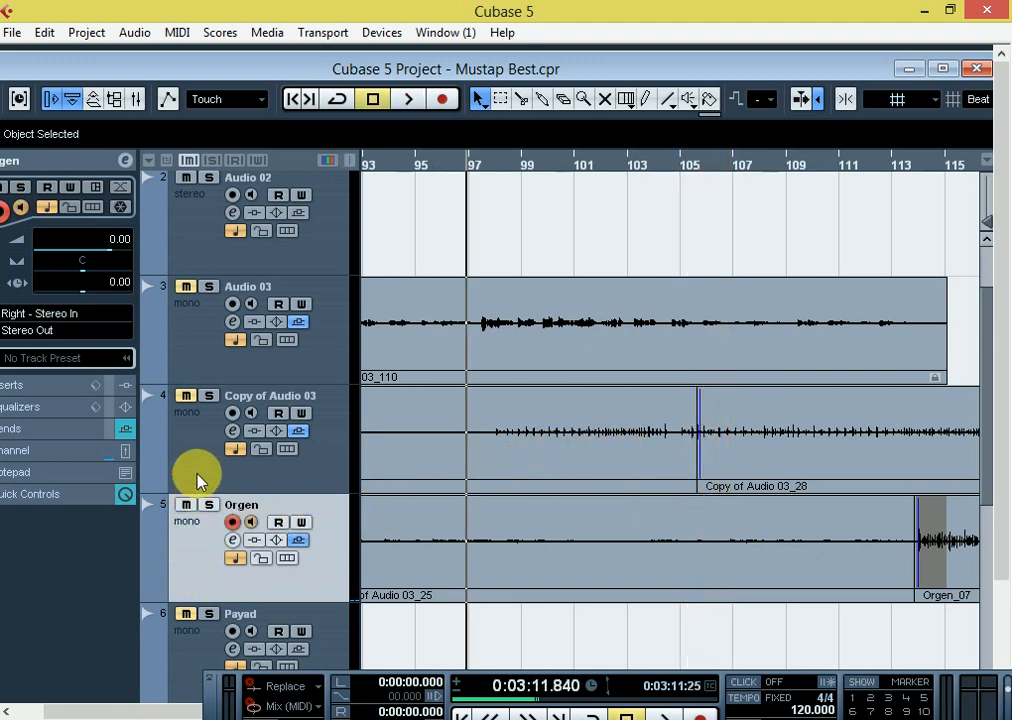
# Disarm recording on Orgen, unmute Audio 03, and play both tracks together from bar 97
pyautogui.click(236, 523)
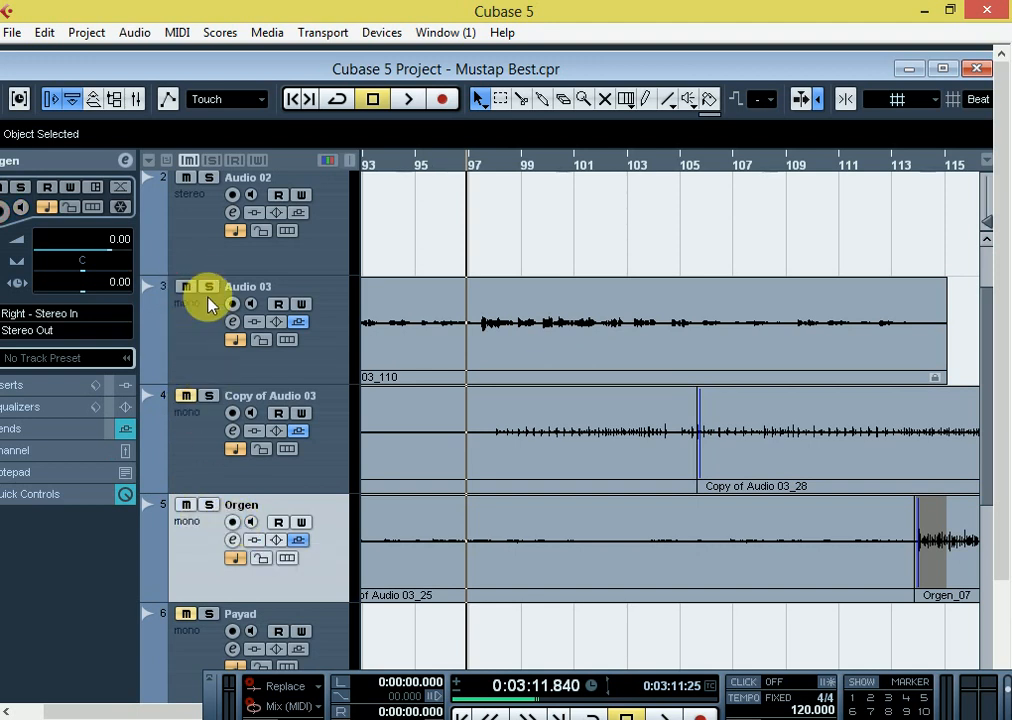
pyautogui.press('space')
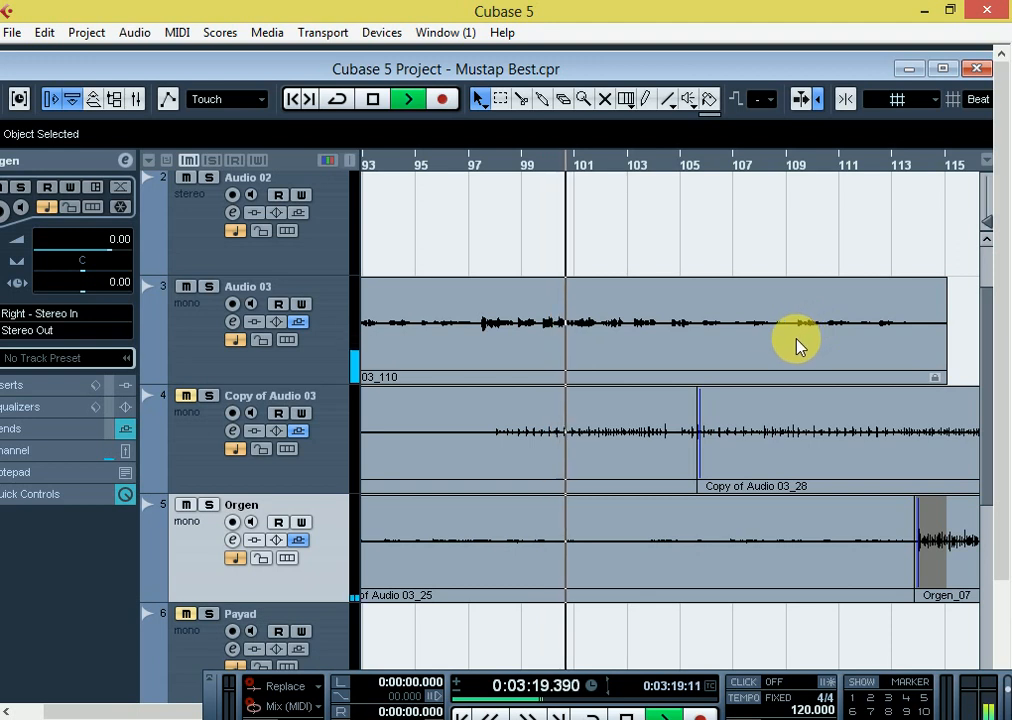
# Compare the Audio 03 and Orgen waveforms during playback up to about bar 105, and check Orgen's send and level in its channel settings
pyautogui.press('g')
pyautogui.press('g')
pyautogui.press('h')
pyautogui.press('h')
pyautogui.press('h')
pyautogui.press('h')
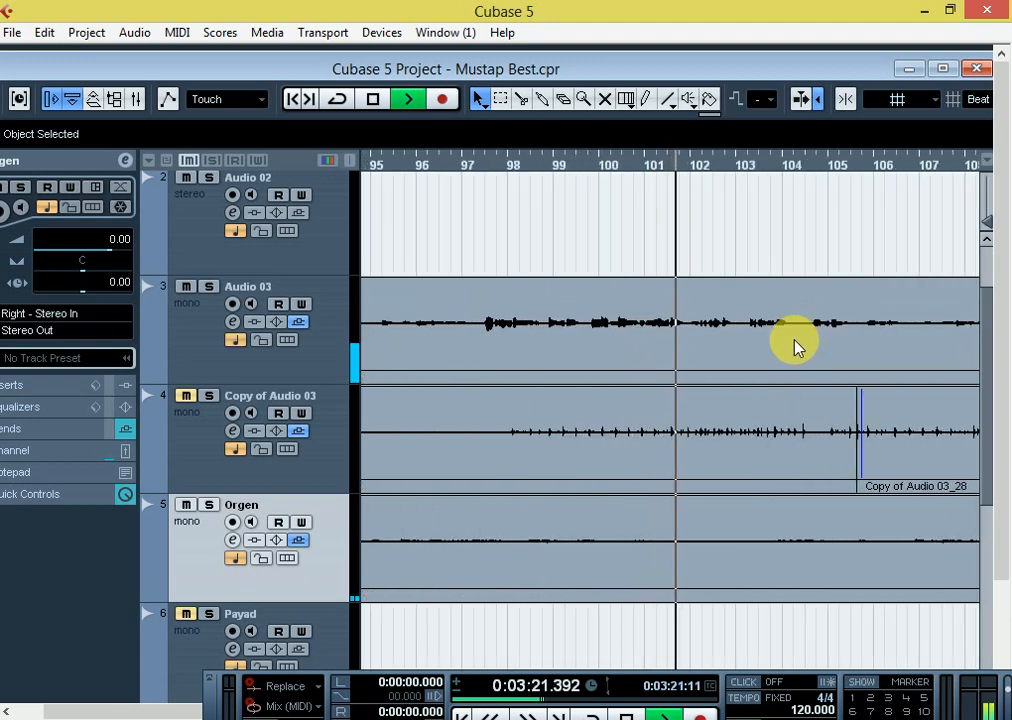
pyautogui.press('g')
pyautogui.press('g')
pyautogui.press('h')
pyautogui.press('g')
pyautogui.press('g')
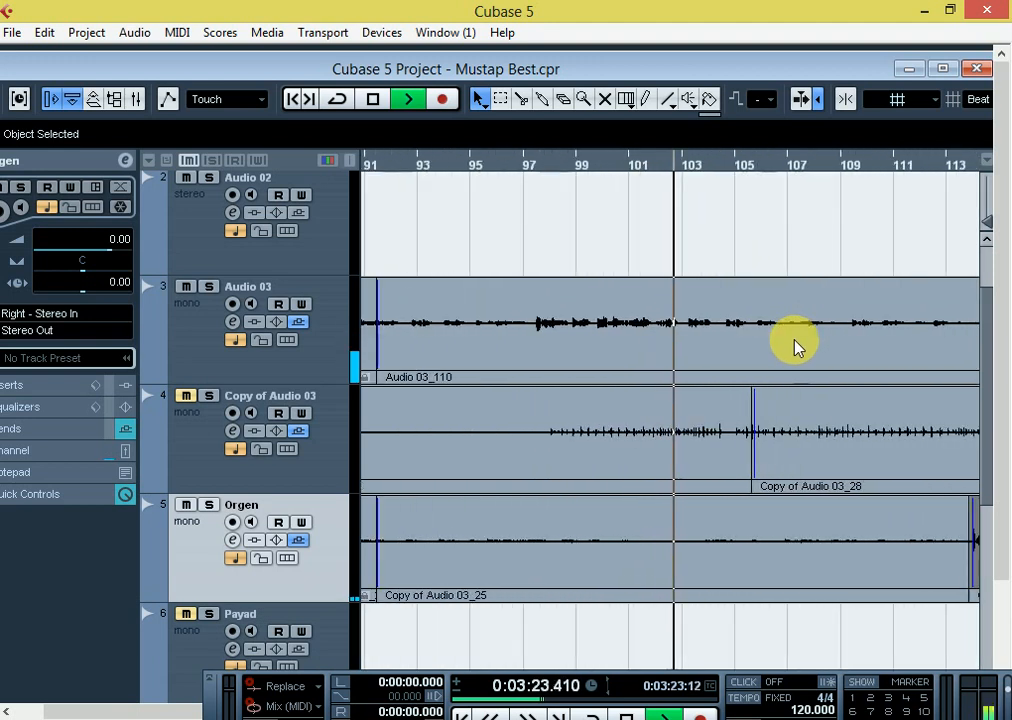
pyautogui.press('h')
pyautogui.press('h')
pyautogui.press('g')
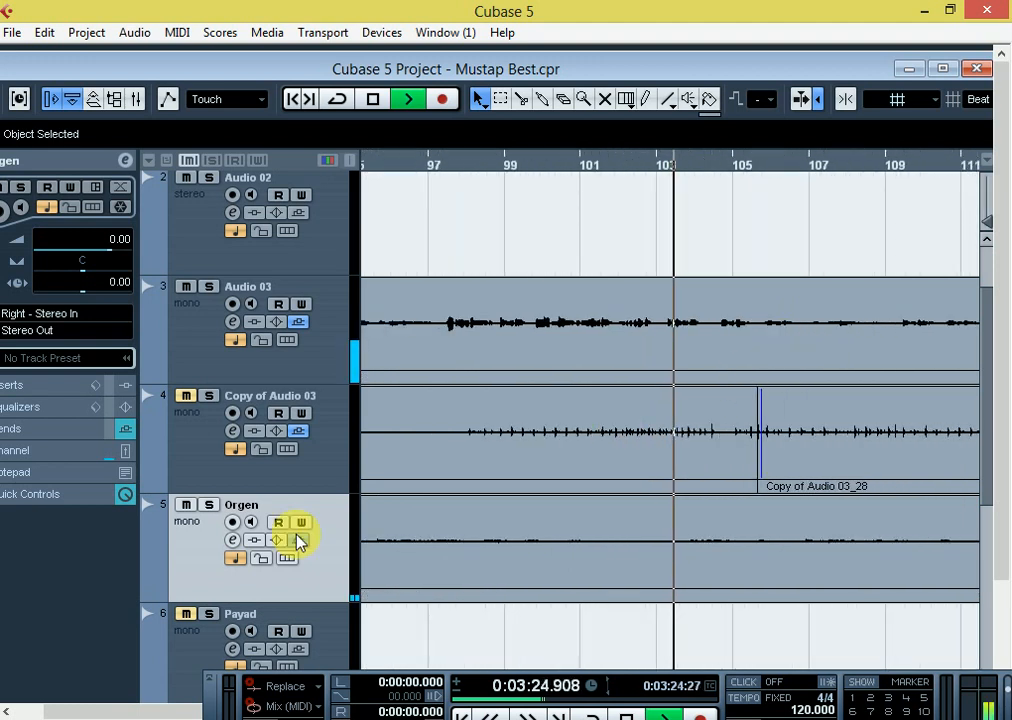
pyautogui.click(233, 541)
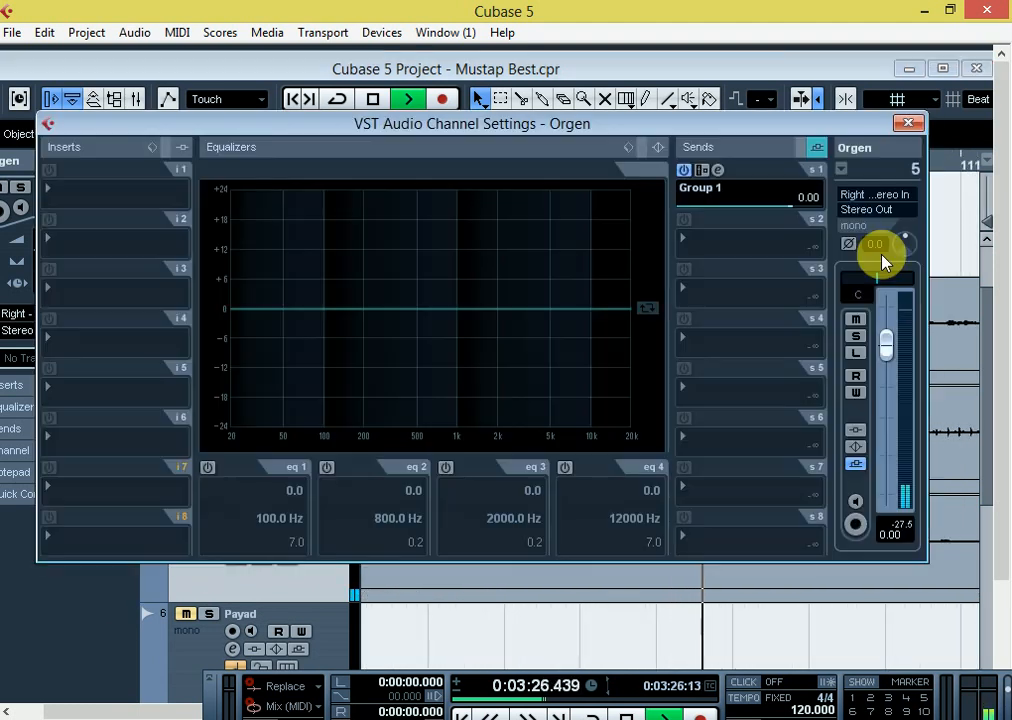
pyautogui.click(910, 124)
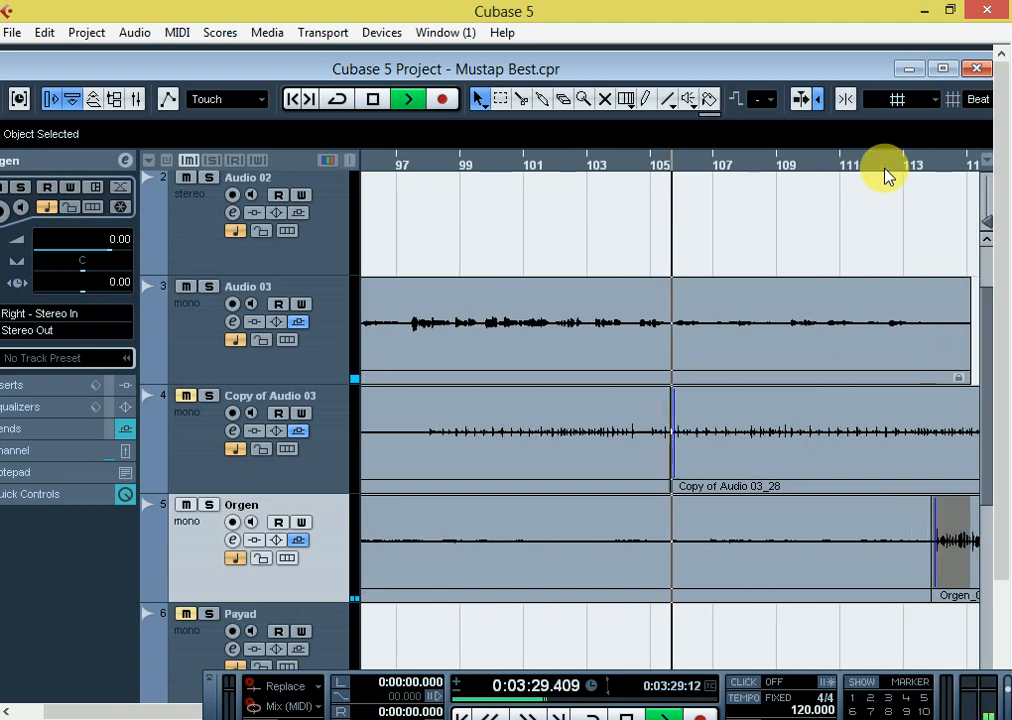
# Follow the combined playback from about bar 105 onward, examining the gap after Audio 03_110 and the Orgen_07 clip near bar 113
pyautogui.press('g')
pyautogui.press('g')
pyautogui.press('g')
pyautogui.press('h')
pyautogui.press('h')
pyautogui.press('h')
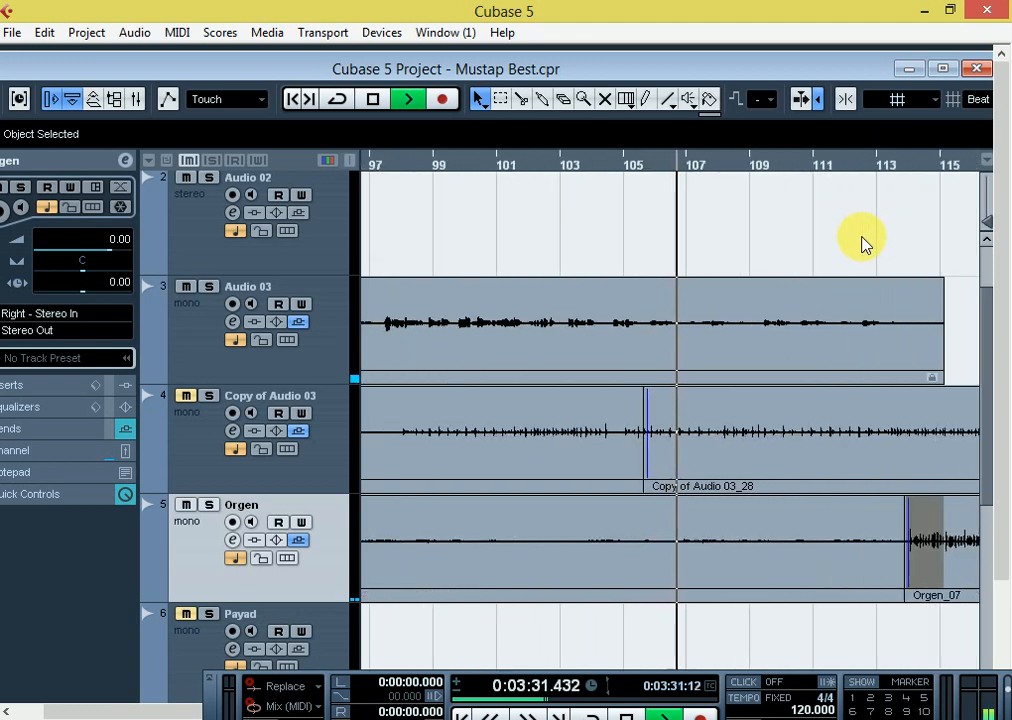
pyautogui.press('g')
pyautogui.press('g')
pyautogui.press('h')
pyautogui.press('h')
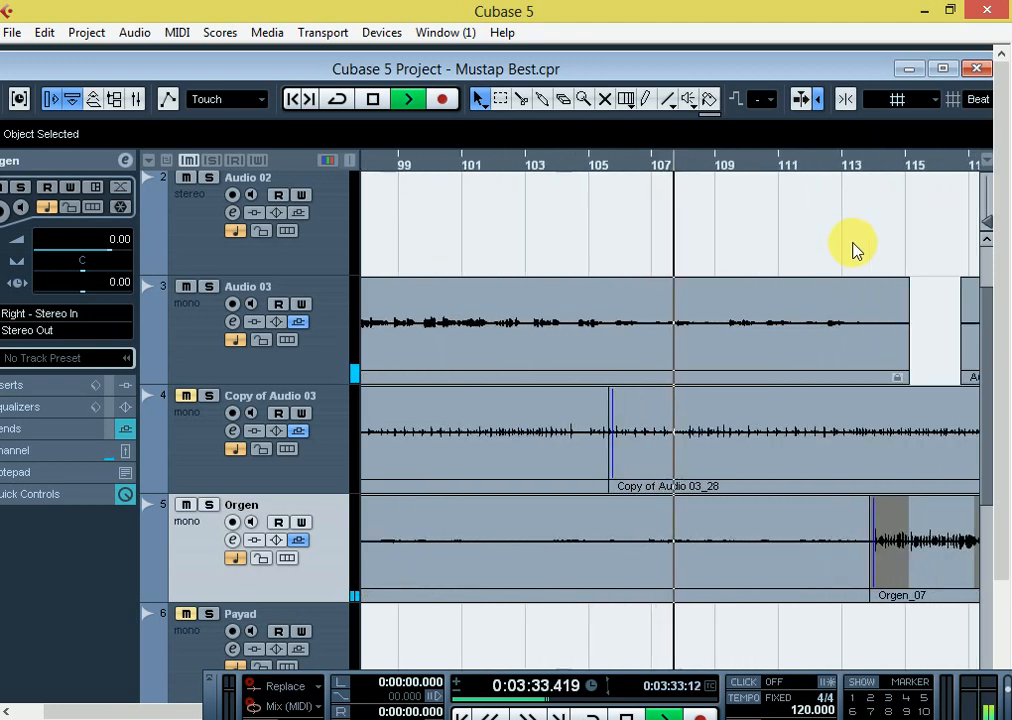
pyautogui.press('g')
pyautogui.press('g')
pyautogui.press('h')
pyautogui.press('h')
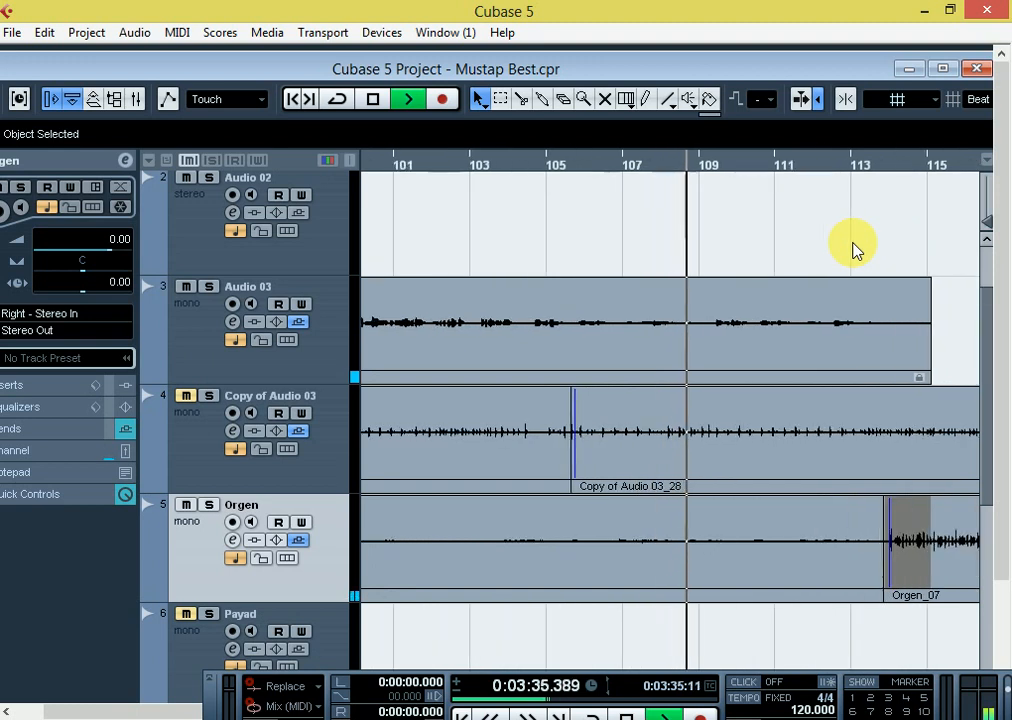
pyautogui.press('g')
pyautogui.press('g')
pyautogui.press('h')
pyautogui.press('h')
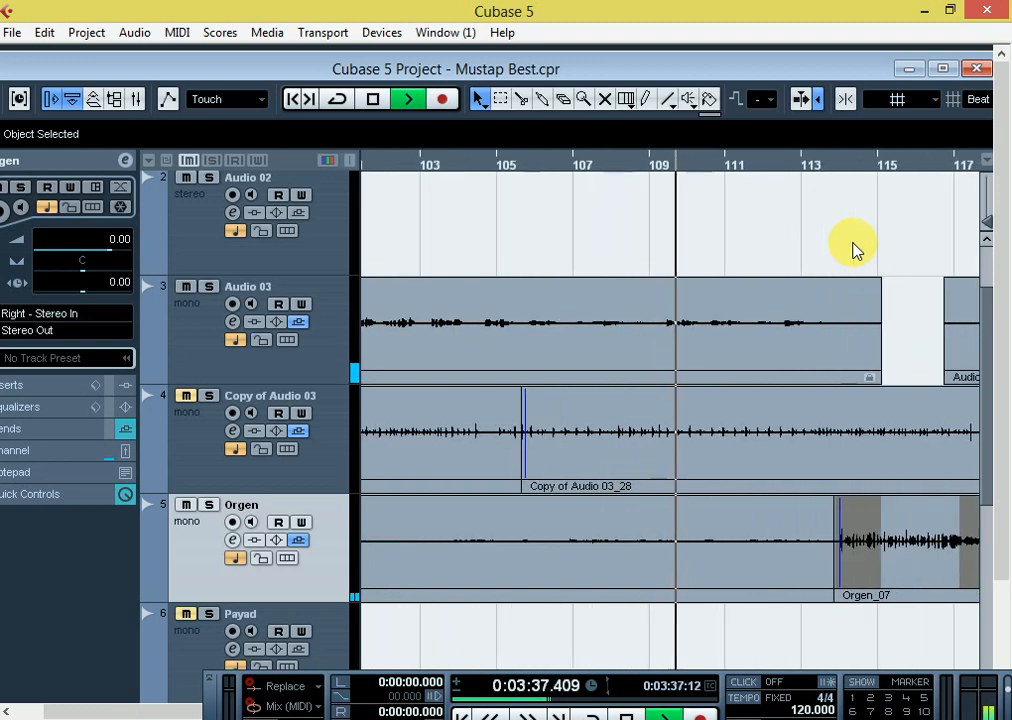
pyautogui.press('g')
pyautogui.press('g')
pyautogui.press('g')
pyautogui.press('g')
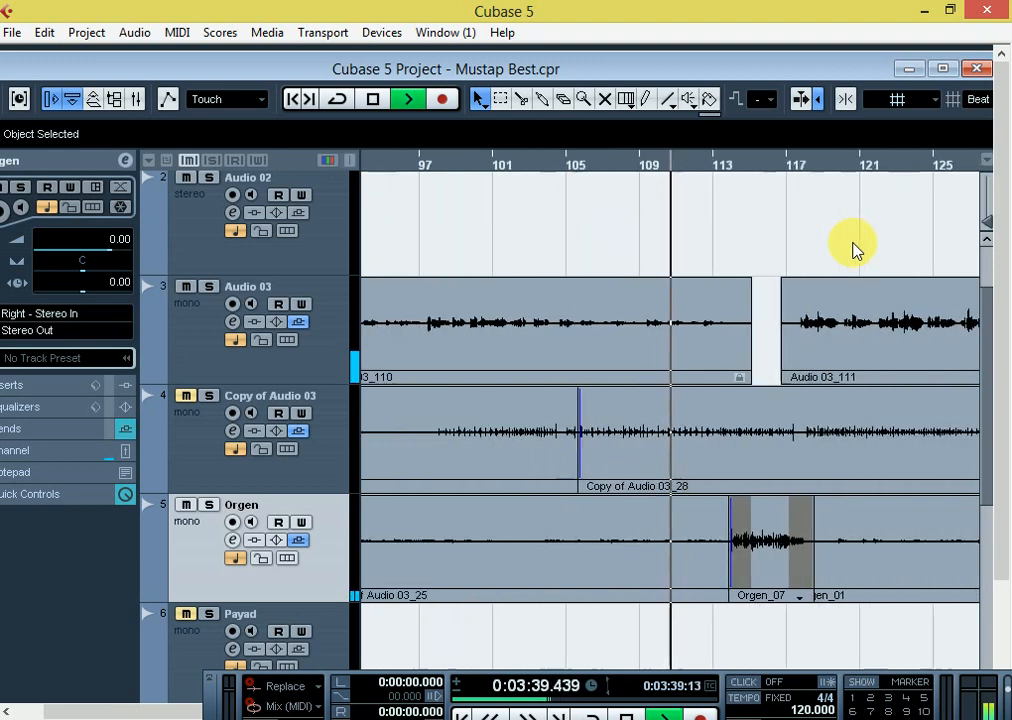
pyautogui.press('g')
pyautogui.press('g')
pyautogui.press('h')
pyautogui.press('h')
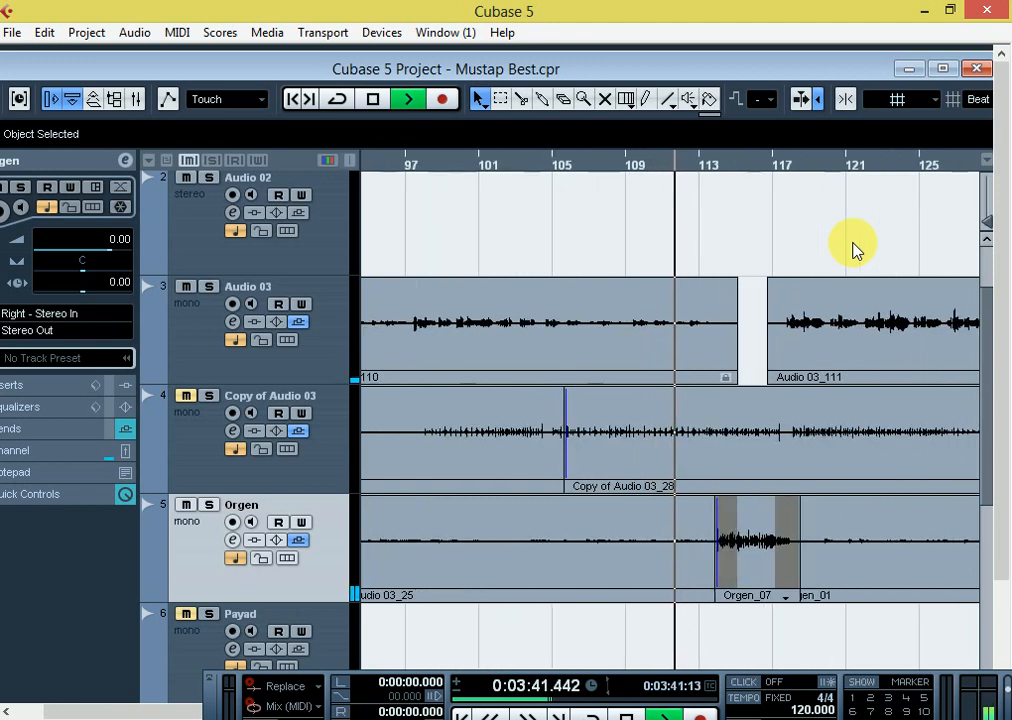
pyautogui.press('g')
pyautogui.press('g')
pyautogui.press('h')
pyautogui.press('g')
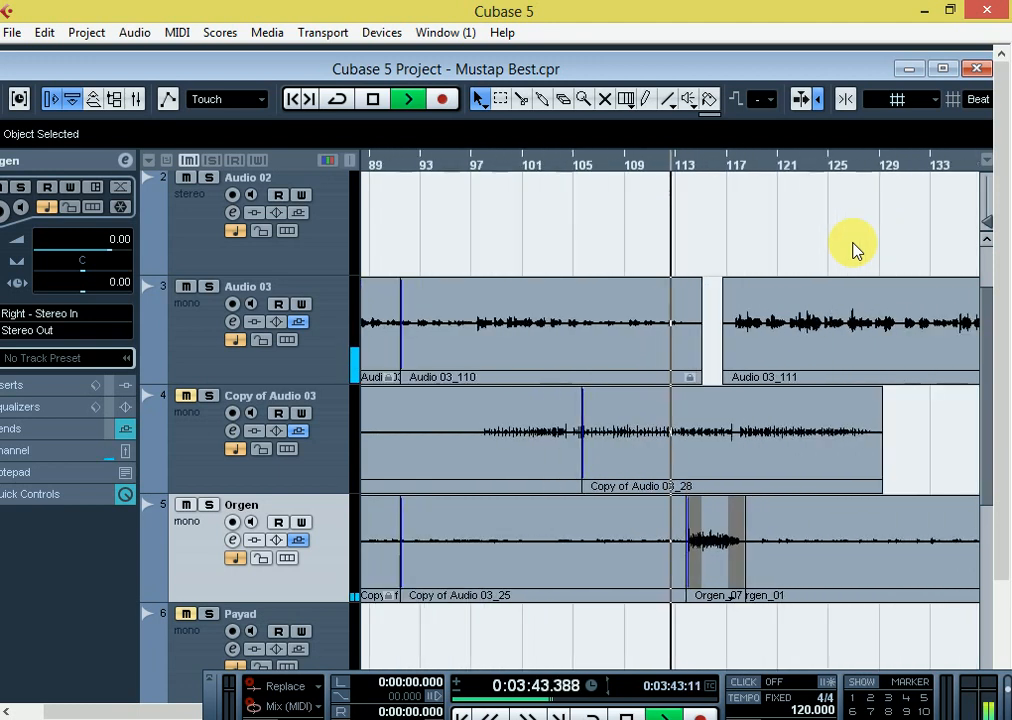
pyautogui.press('h')
pyautogui.press('h')
pyautogui.press('h')
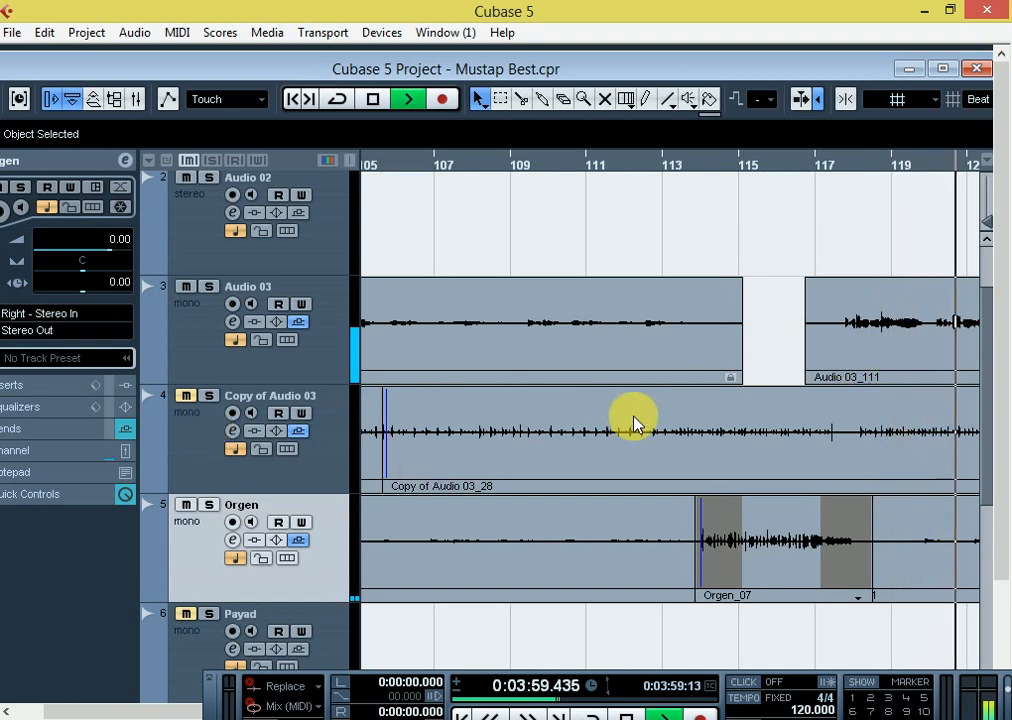
# Stop playback, unmute Copy of Audio 03, and check its send and level in the channel settings while replaying from bar 97
pyautogui.press('g')
pyautogui.press('g')
pyautogui.press('g')
pyautogui.press('space')
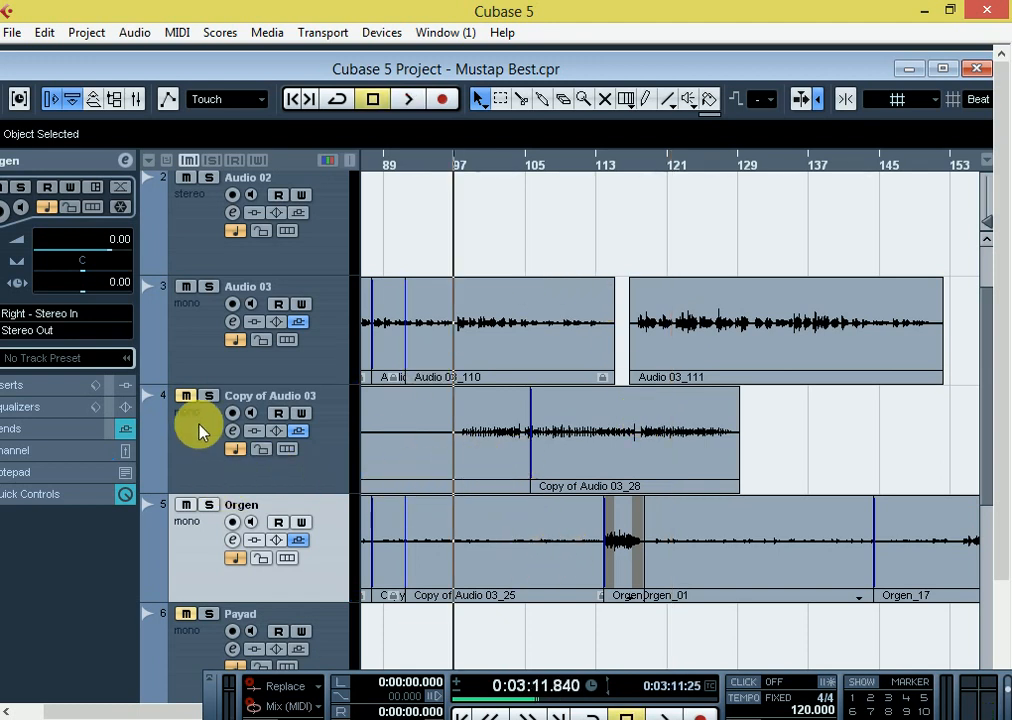
pyautogui.click(184, 397)
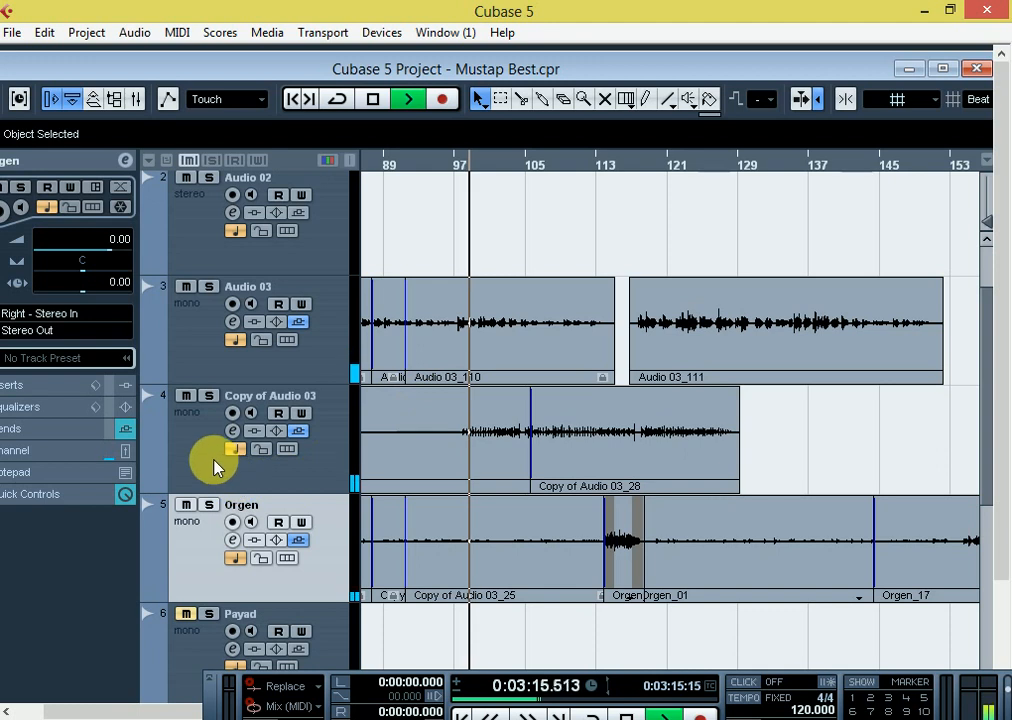
pyautogui.click(232, 430)
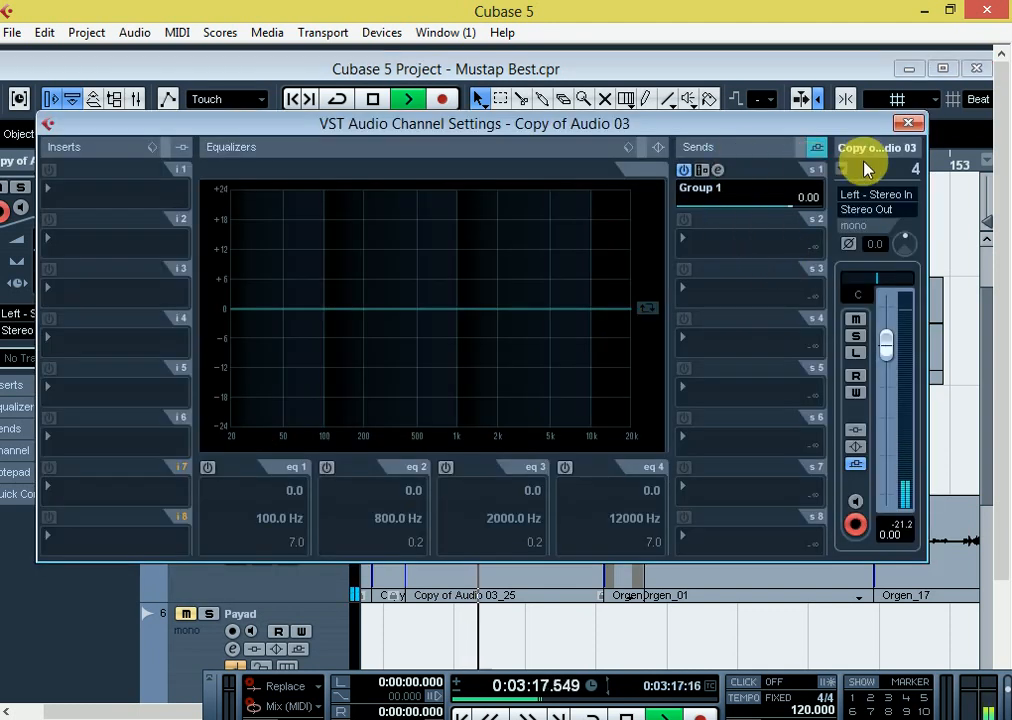
pyautogui.click(909, 121)
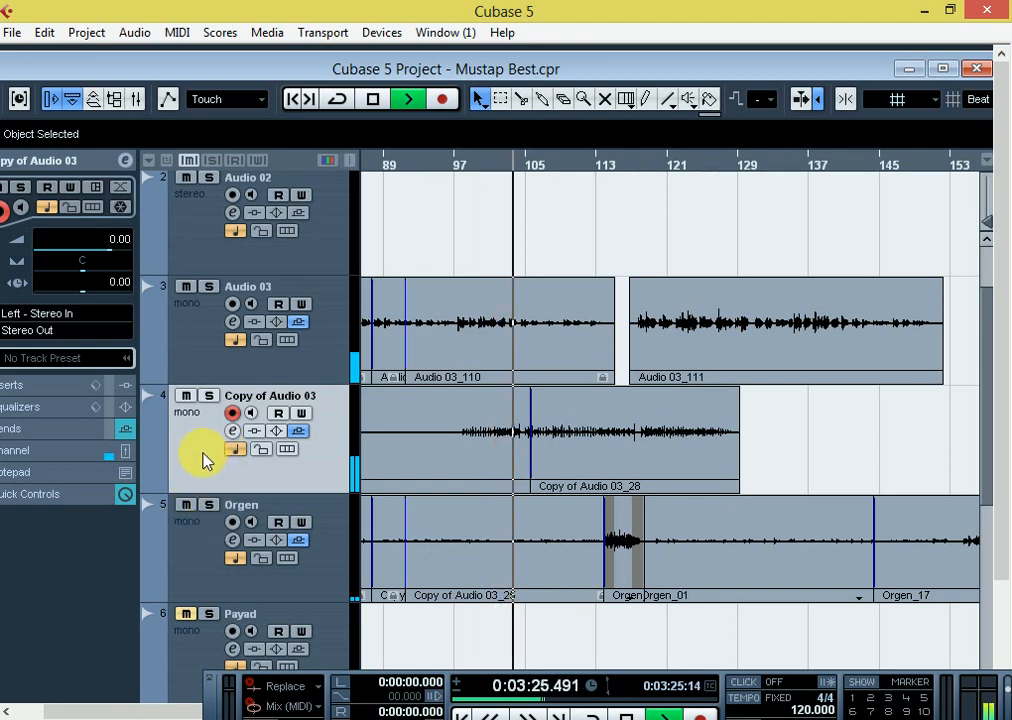
# Set the volume of Copy of Audio 03 to 6.00 and disarm recording on that track
pyautogui.click(118, 243)
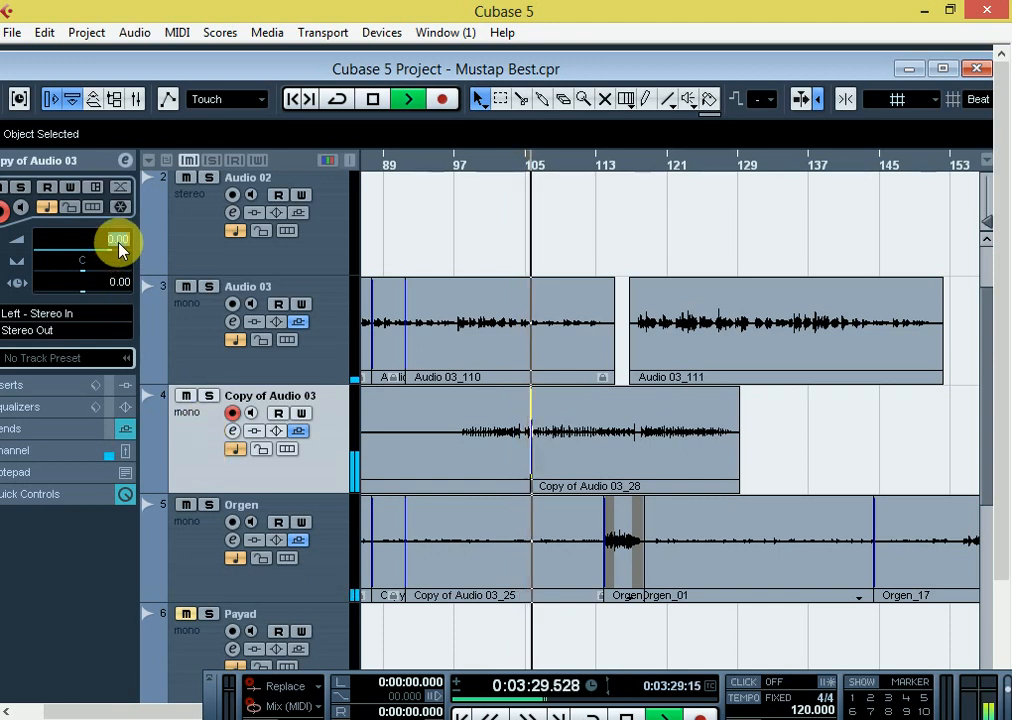
pyautogui.write('6')
pyautogui.press('Return')
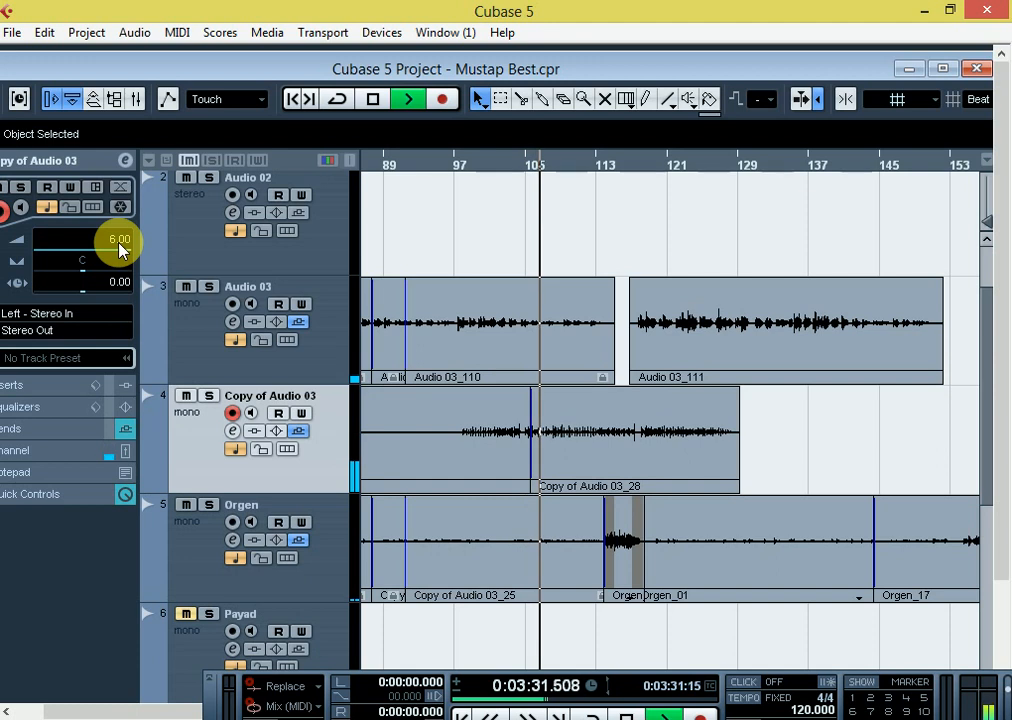
pyautogui.click(232, 413)
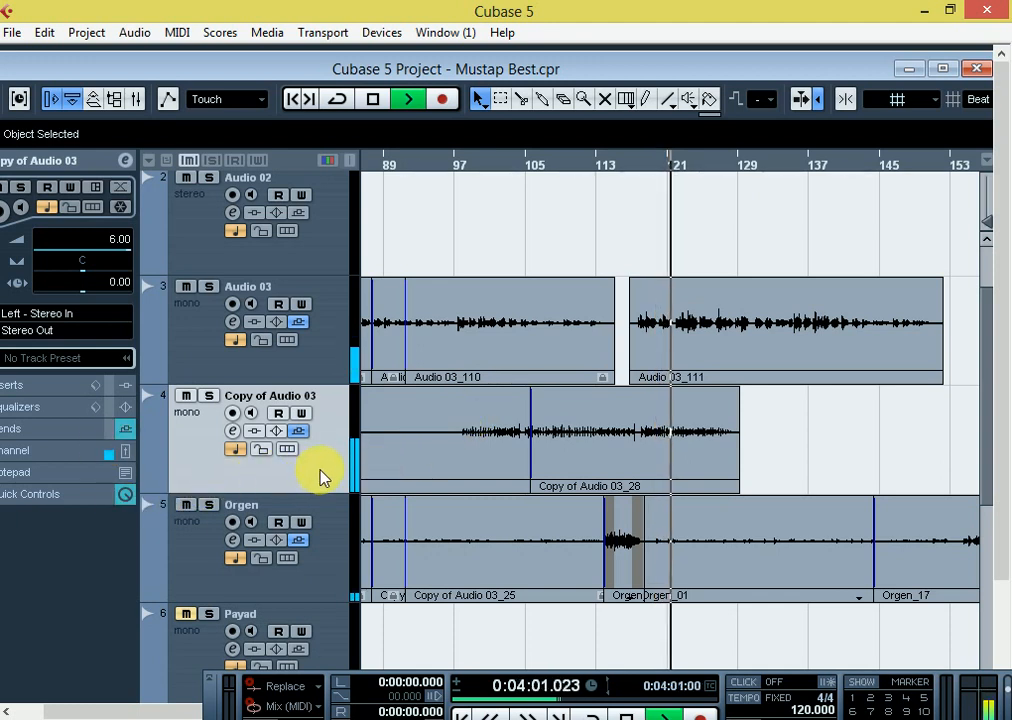
# Stop playback, mute Audio 03 and Orgen, and play Copy of Audio 03 alone from about bar 98
pyautogui.press('space')
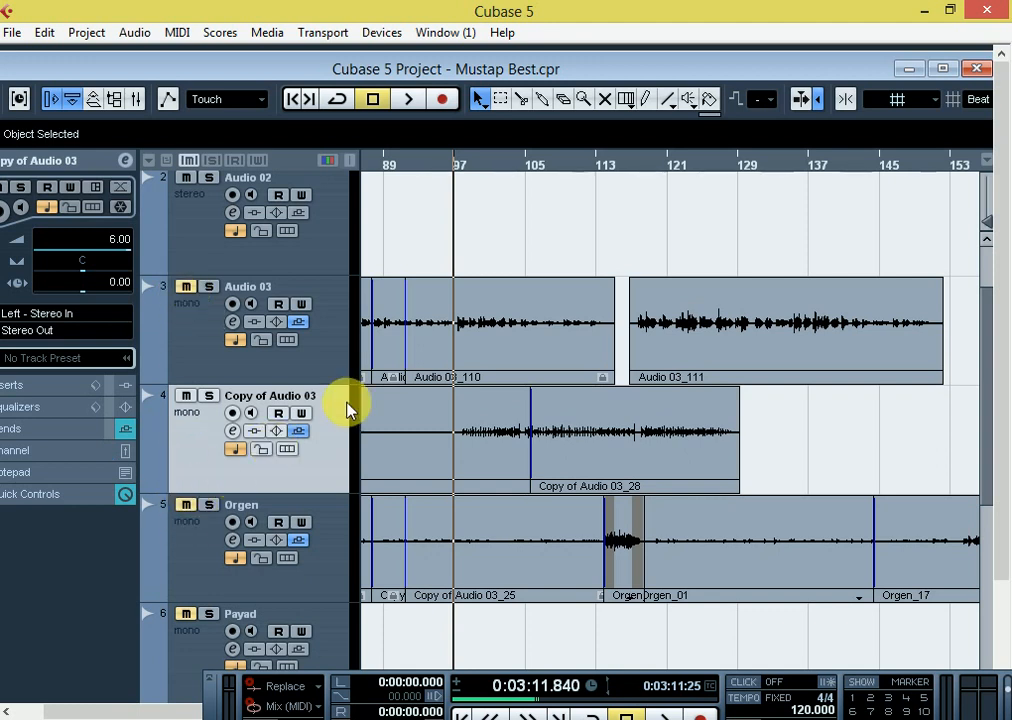
pyautogui.click(463, 163)
pyautogui.press('space')
# Examine the Copy of Audio 03 waveform at different zoom levels while it plays alone up to about bar 107
pyautogui.press('h')
pyautogui.press('h')
pyautogui.press('h')
pyautogui.press('h')
pyautogui.press('h')
pyautogui.press('h')
pyautogui.press('h')
pyautogui.press('h')
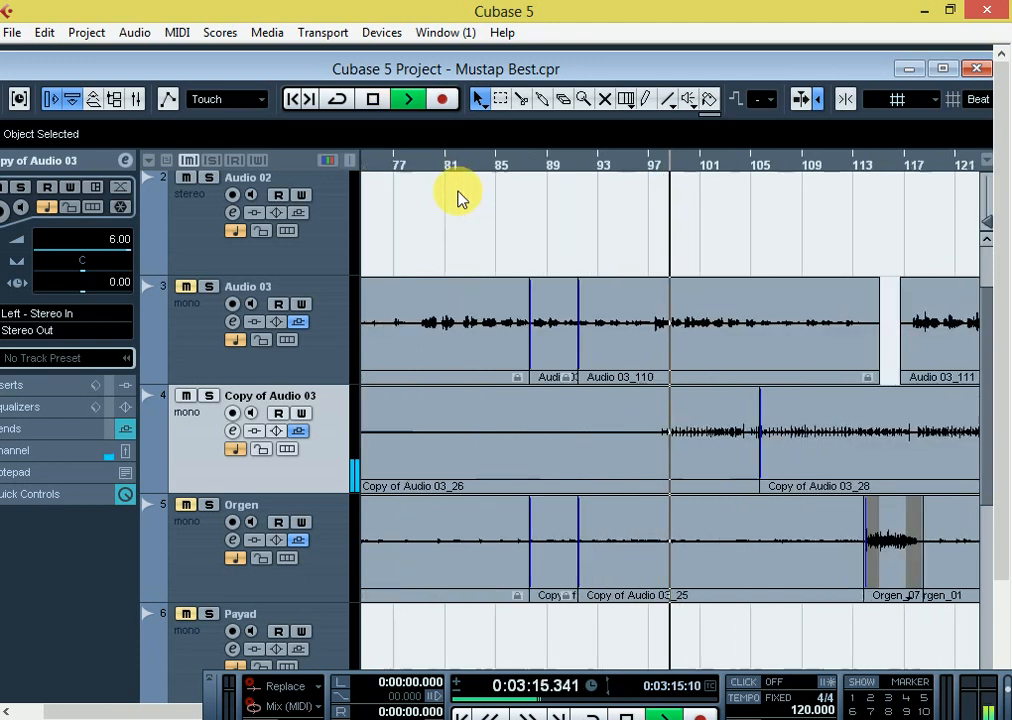
pyautogui.press('g')
pyautogui.press('g')
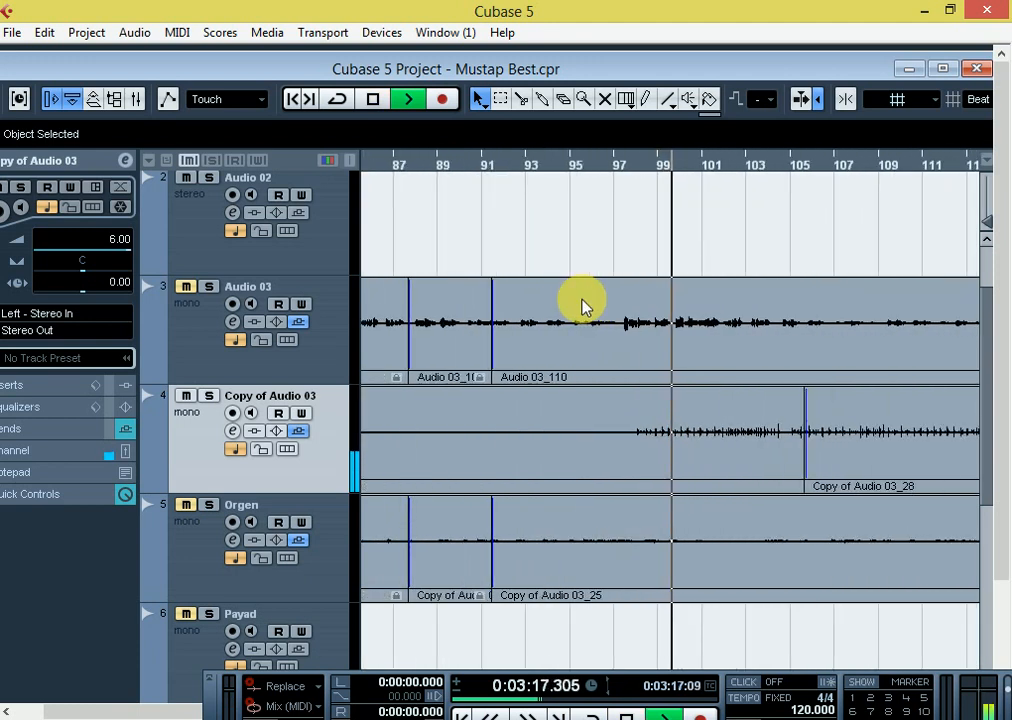
pyautogui.press('h')
pyautogui.press('g')
pyautogui.press('g')
pyautogui.press('g')
pyautogui.press('g')
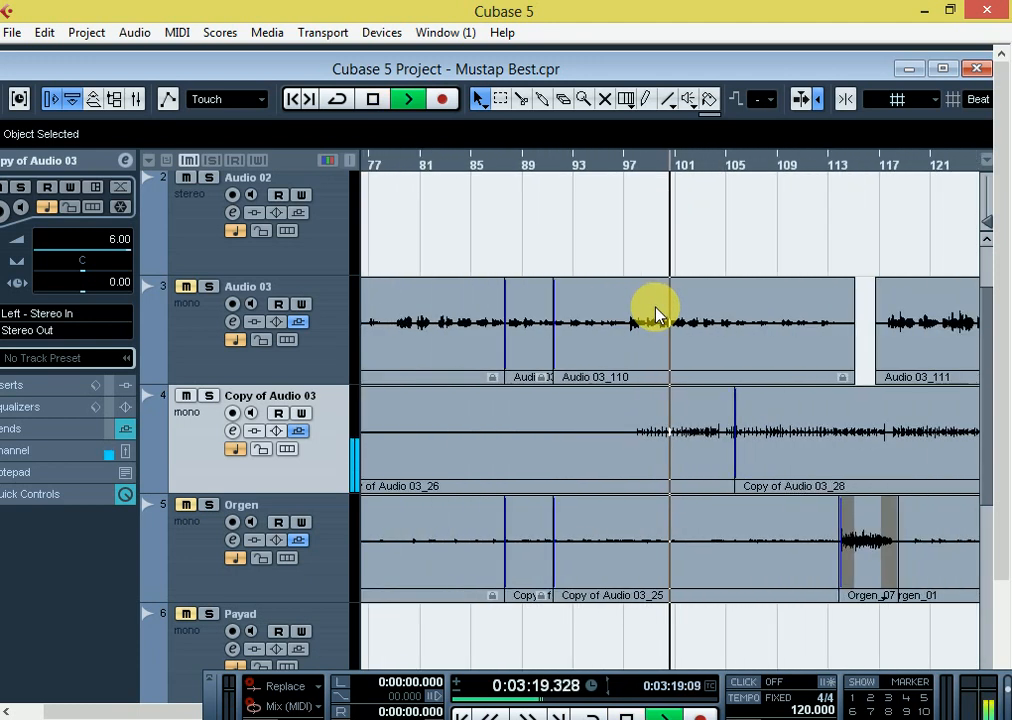
pyautogui.press('h')
pyautogui.press('h')
pyautogui.press('h')
pyautogui.press('h')
pyautogui.press('g')
pyautogui.press('g')
pyautogui.press('g')
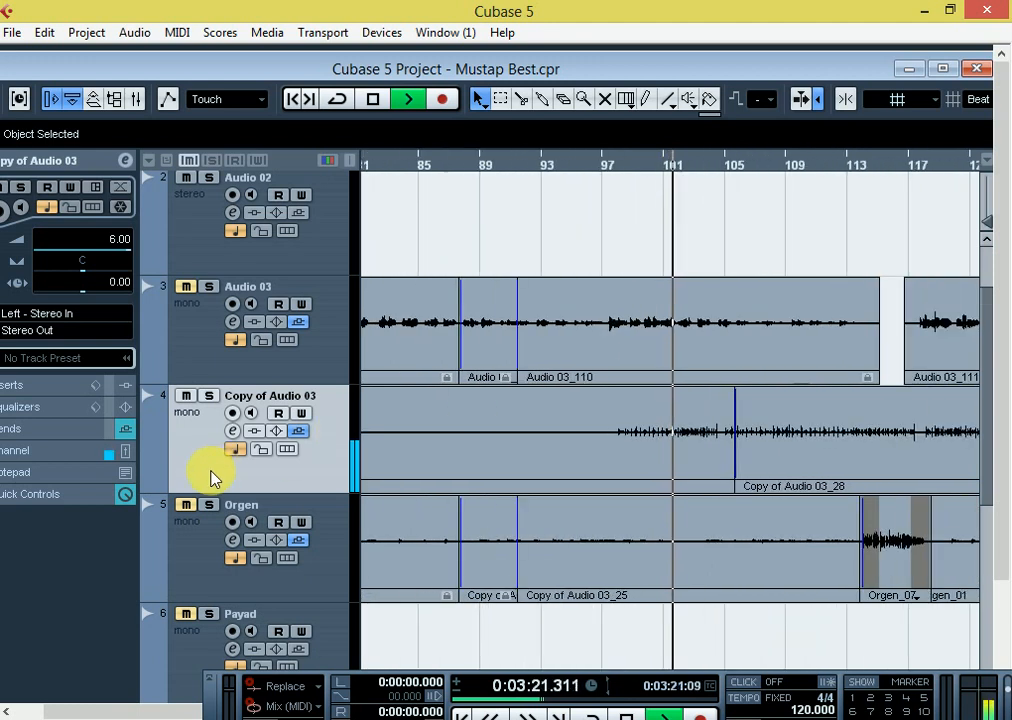
pyautogui.press('g')
pyautogui.press('g')
pyautogui.press('h')
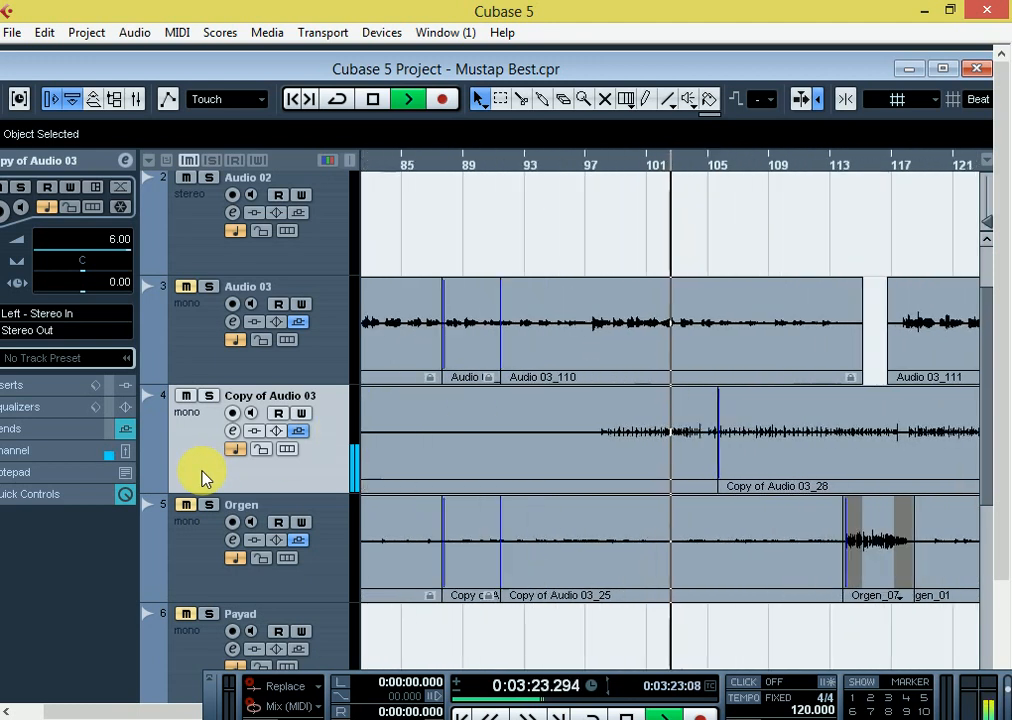
pyautogui.press('g')
pyautogui.press('h')
pyautogui.press('h')
pyautogui.press('h')
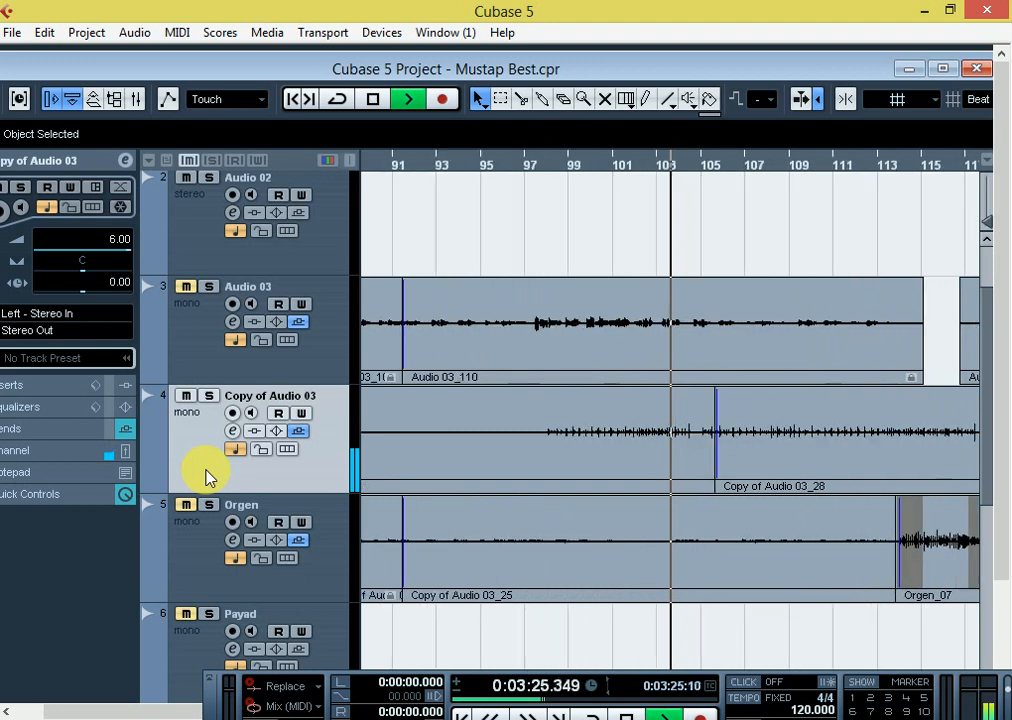
pyautogui.press('g')
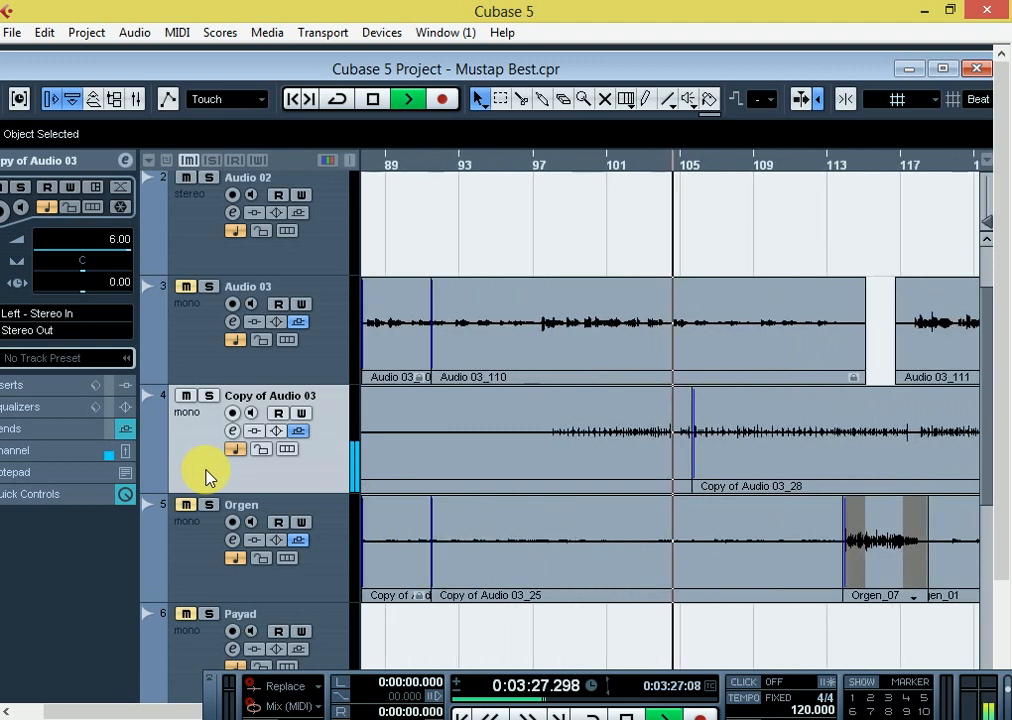
pyautogui.press('g')
pyautogui.press('h')
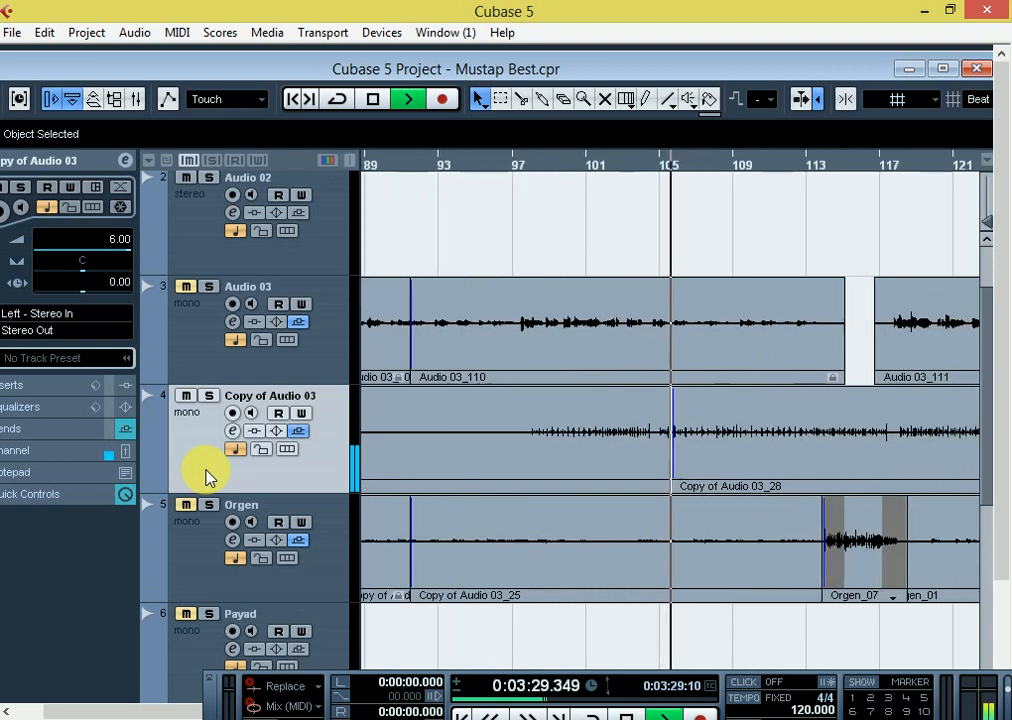
pyautogui.press('g')
pyautogui.press('h')
pyautogui.press('h')
pyautogui.press('h')
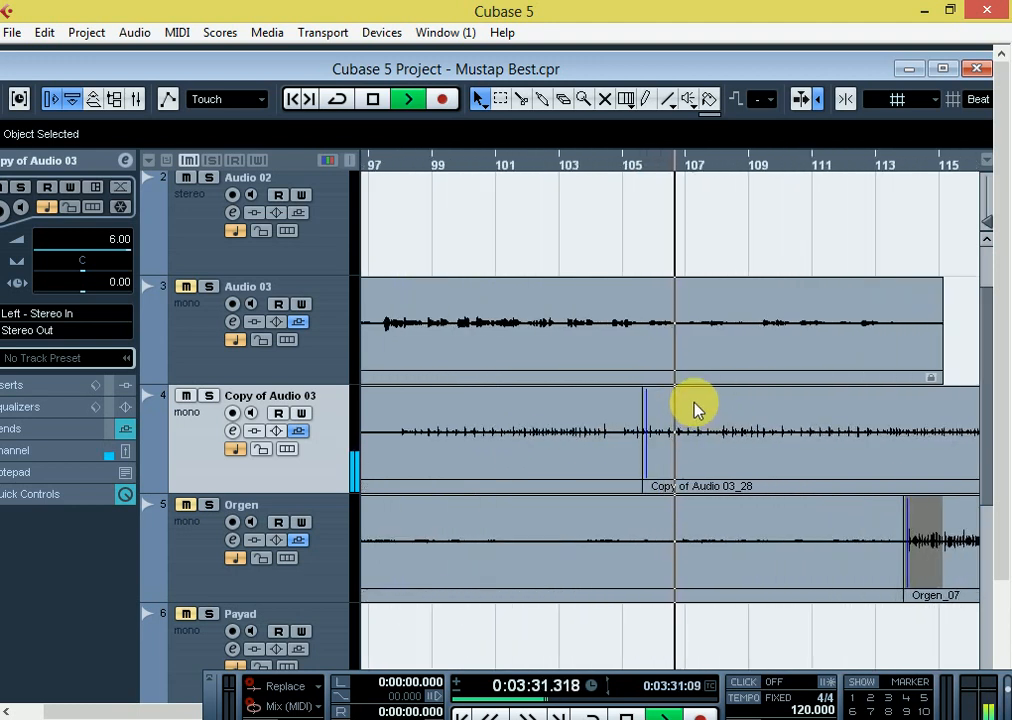
pyautogui.press('g')
pyautogui.press('g')
# Maximize the project window and follow the Copy of Audio 03 playback up to about bar 113
pyautogui.press('h')
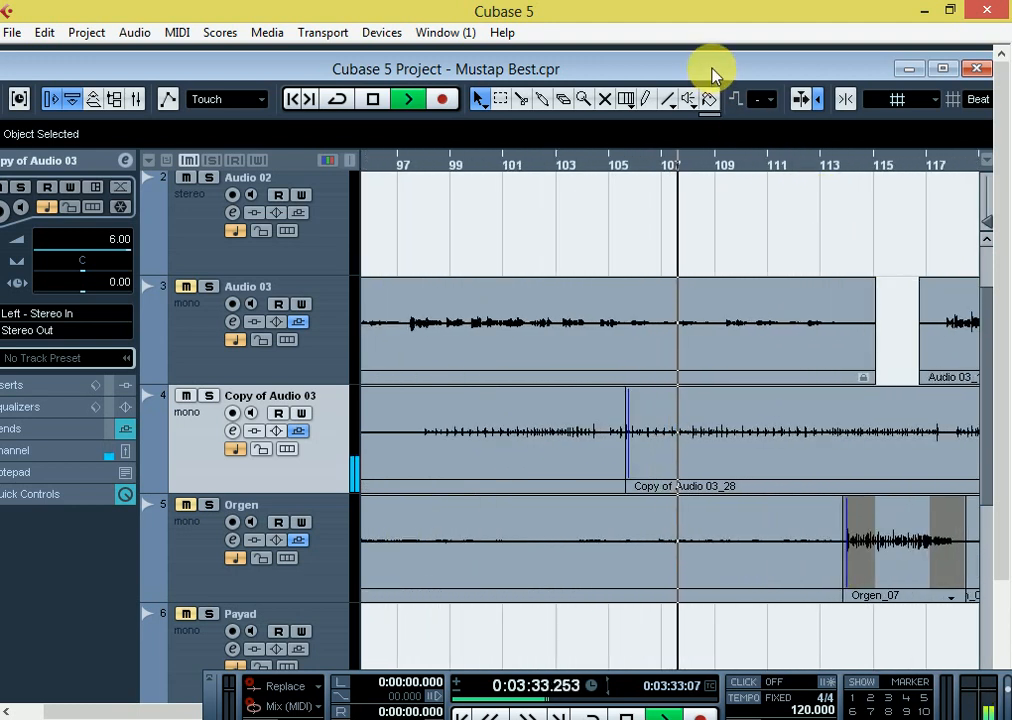
pyautogui.doubleClick(716, 66)
pyautogui.press('g')
pyautogui.press('g')
pyautogui.press('h')
pyautogui.press('h')
pyautogui.press('h')
pyautogui.press('h')
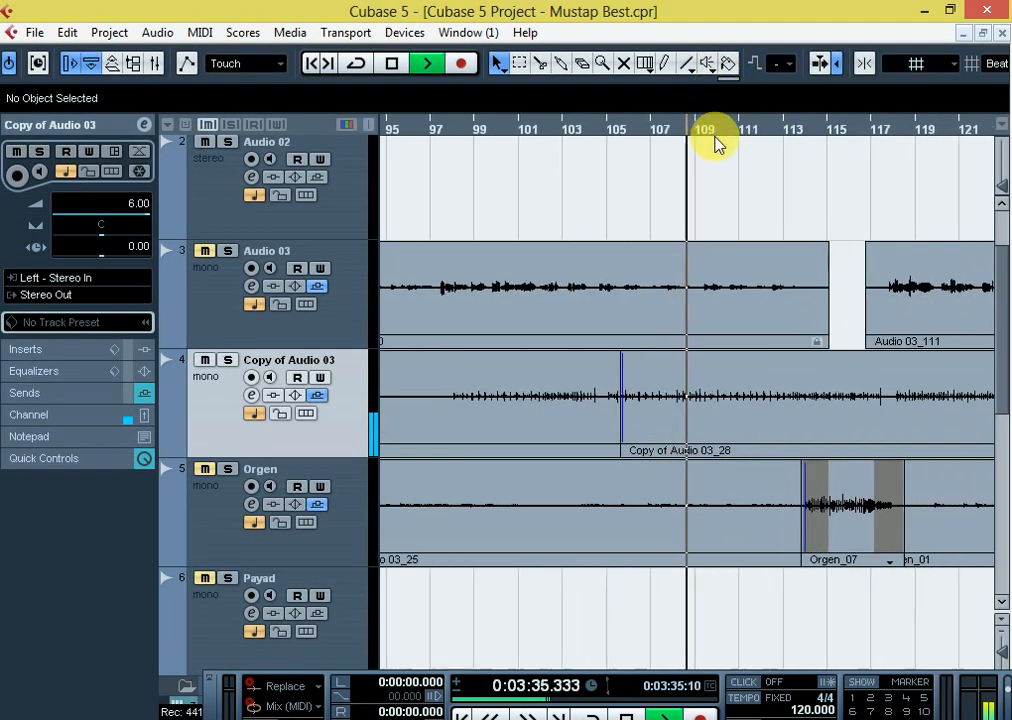
pyautogui.press('g')
pyautogui.press('g')
pyautogui.press('g')
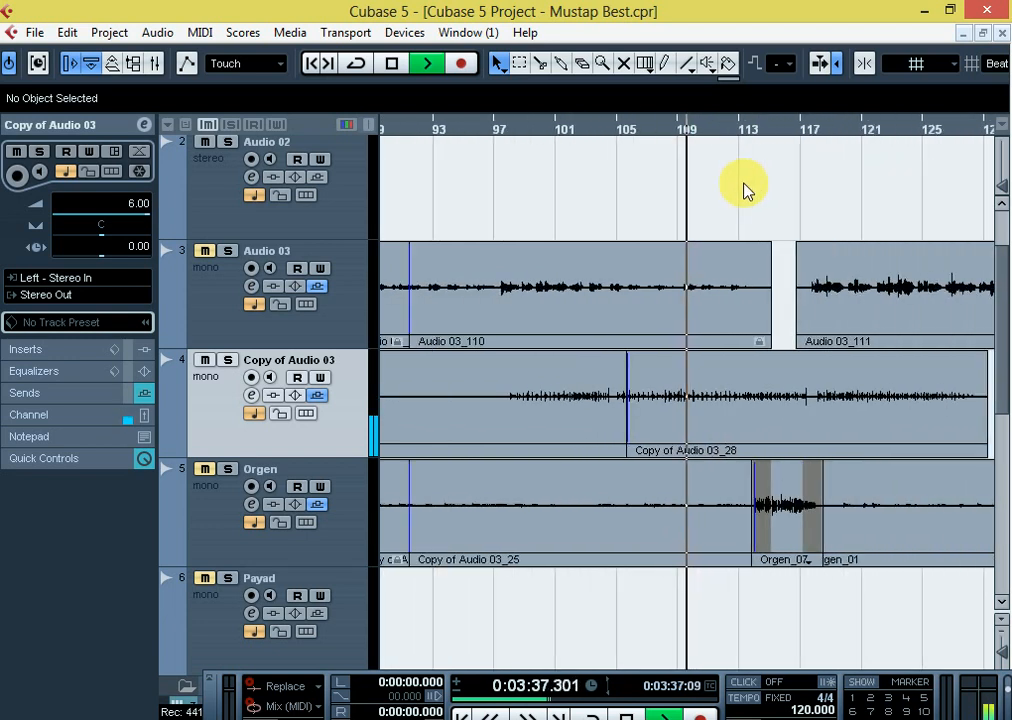
pyautogui.press('h')
pyautogui.press('h')
pyautogui.press('g')
pyautogui.press('h')
pyautogui.press('h')
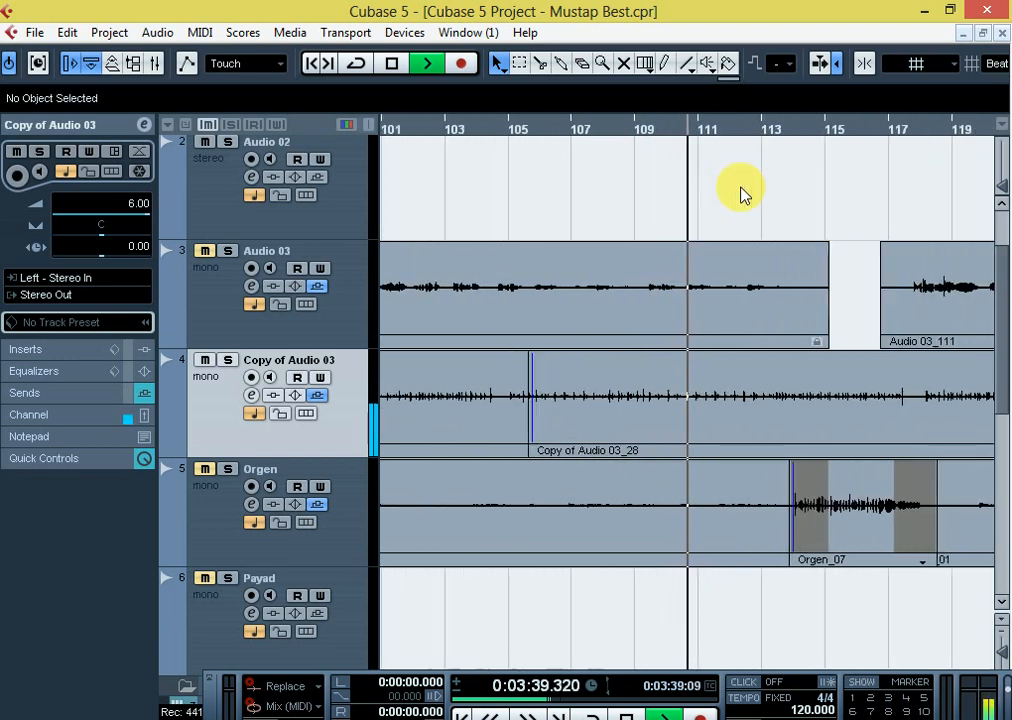
pyautogui.press('g')
pyautogui.press('g')
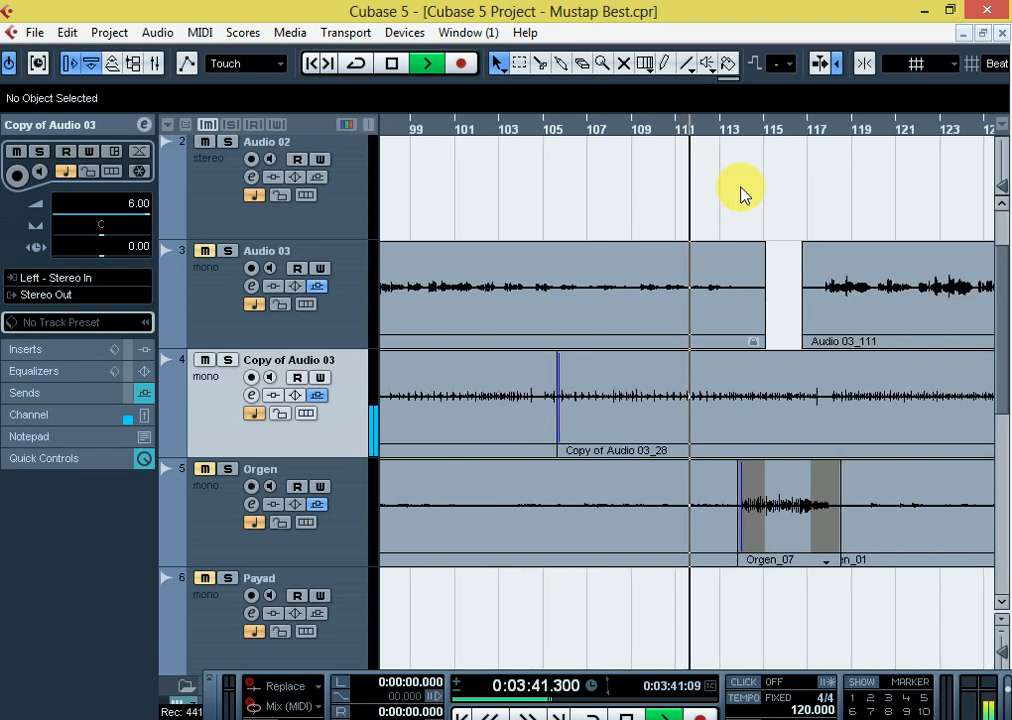
pyautogui.press('h')
pyautogui.press('h')
pyautogui.press('g')
pyautogui.press('g')
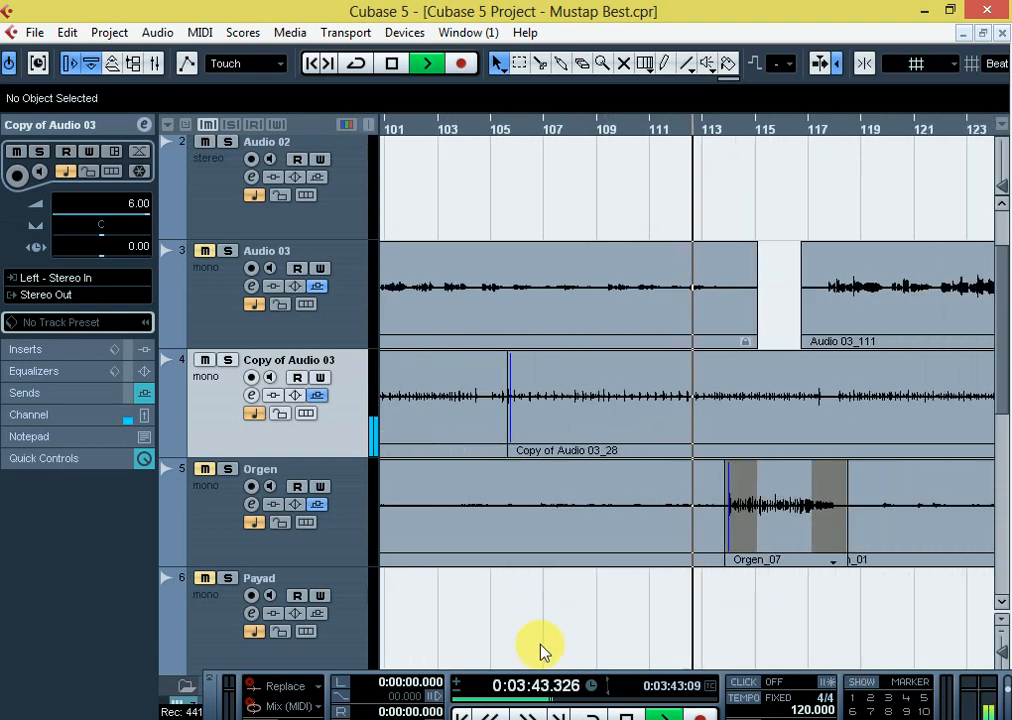
pyautogui.scroll(-3, 538, 639)
pyautogui.scroll(3, 538, 637)
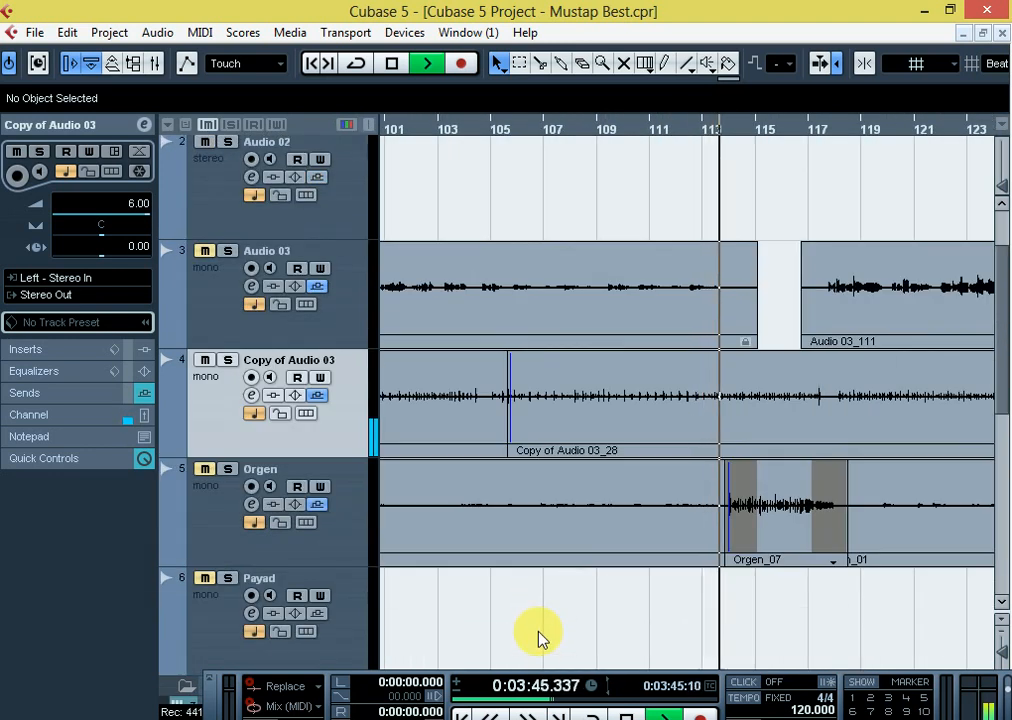
# Unmute Orgen and play it together with Copy of Audio 03 from the start of the Orgen_07 clip near bar 114
pyautogui.press('g')
pyautogui.press('g')
pyautogui.press('h')
pyautogui.press('h')
pyautogui.press('h')
pyautogui.press('h')
pyautogui.press('h')
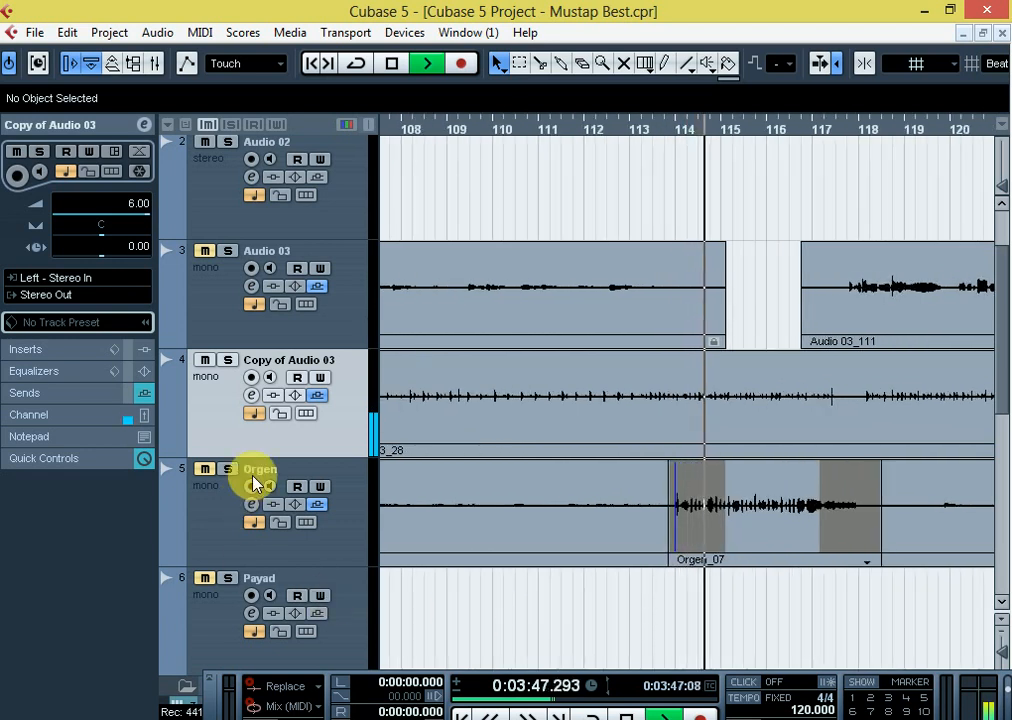
pyautogui.click(666, 129)
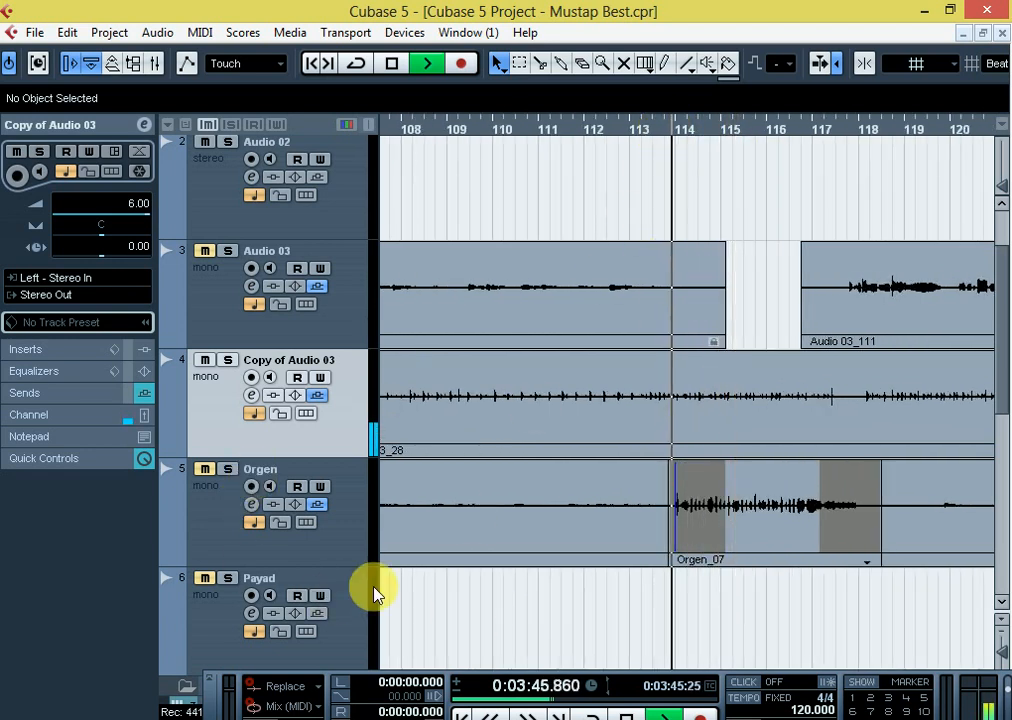
pyautogui.click(205, 470)
pyautogui.press('space')
pyautogui.press('space')
pyautogui.click(205, 470)
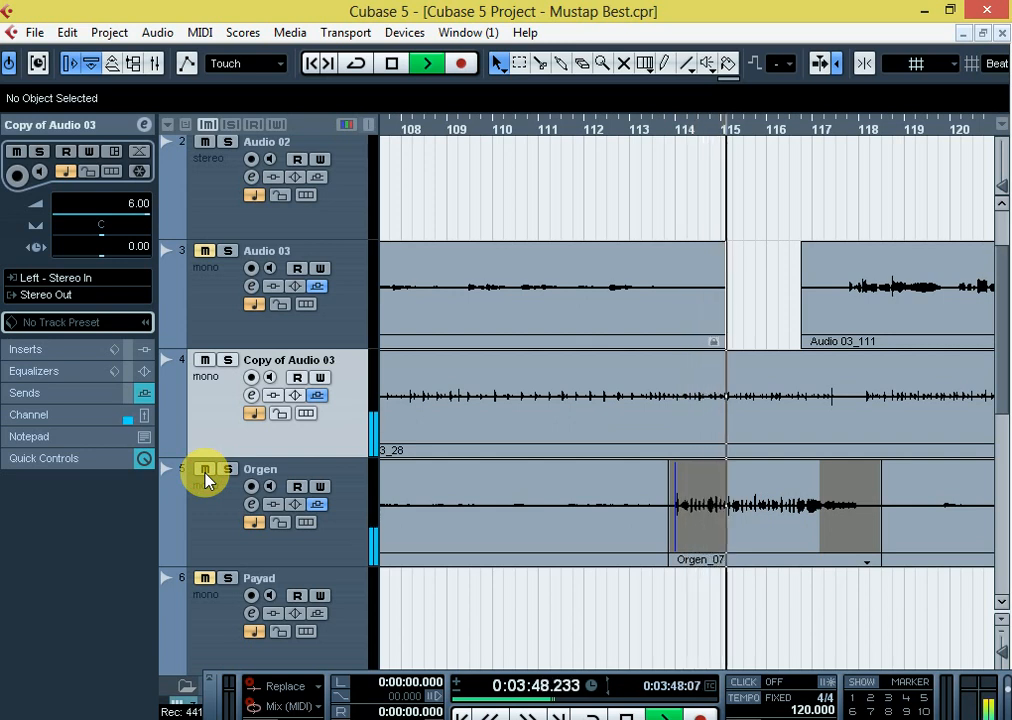
# Stop playback, unmute Audio 03, and replay all three tracks from just before the Orgen_07 clip
pyautogui.press('space')
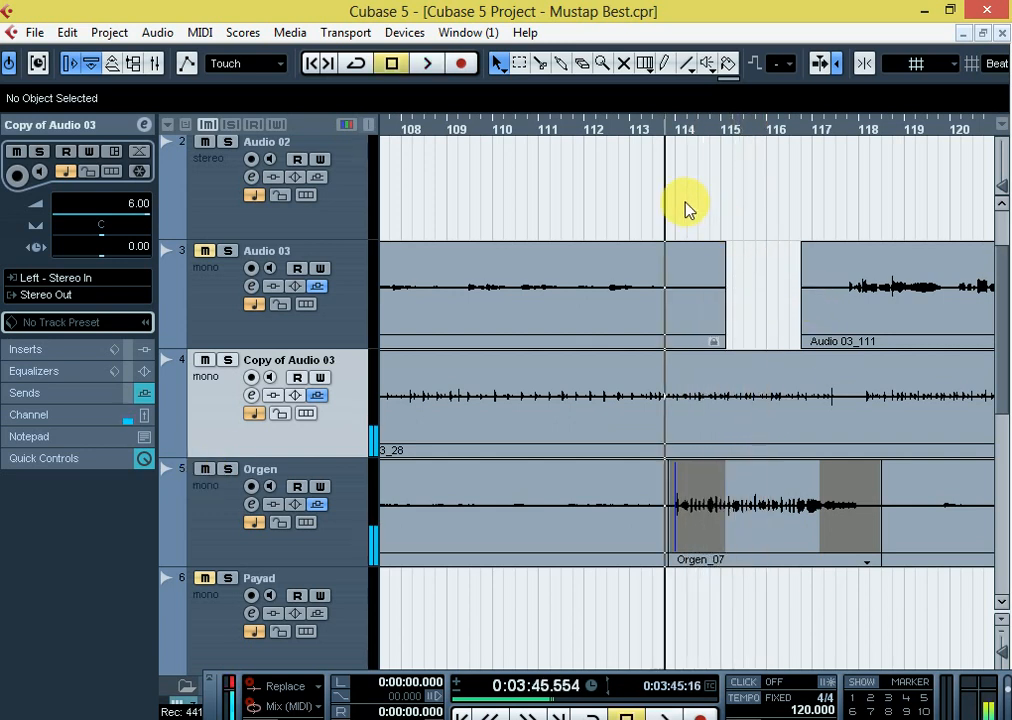
pyautogui.press('space')
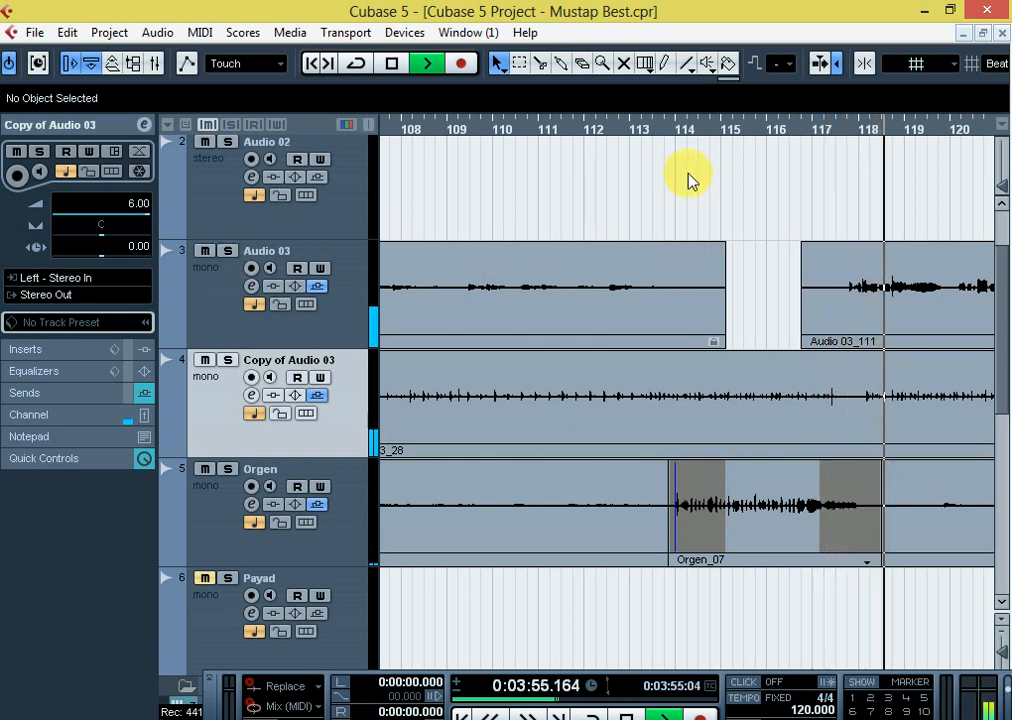
pyautogui.click(692, 190)
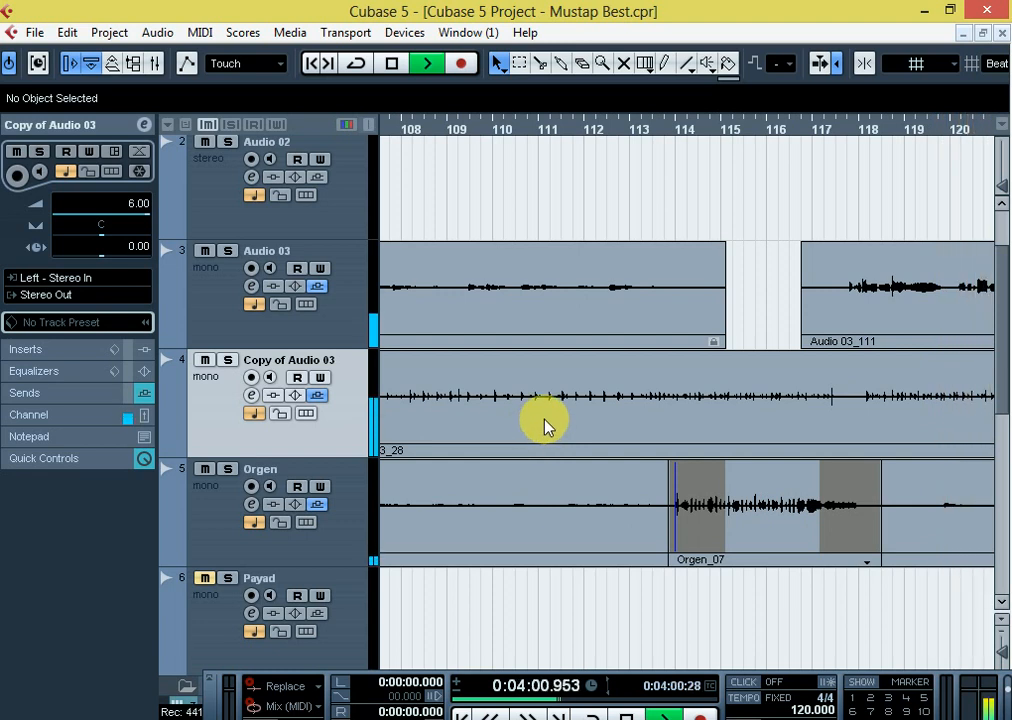
# Examine the waveforms of Audio 03, Copy of Audio 03 and Orgen during combined playback up to about bar 125, and stop playback
pyautogui.press('g')
pyautogui.press('g')
pyautogui.press('g')
pyautogui.press('g')
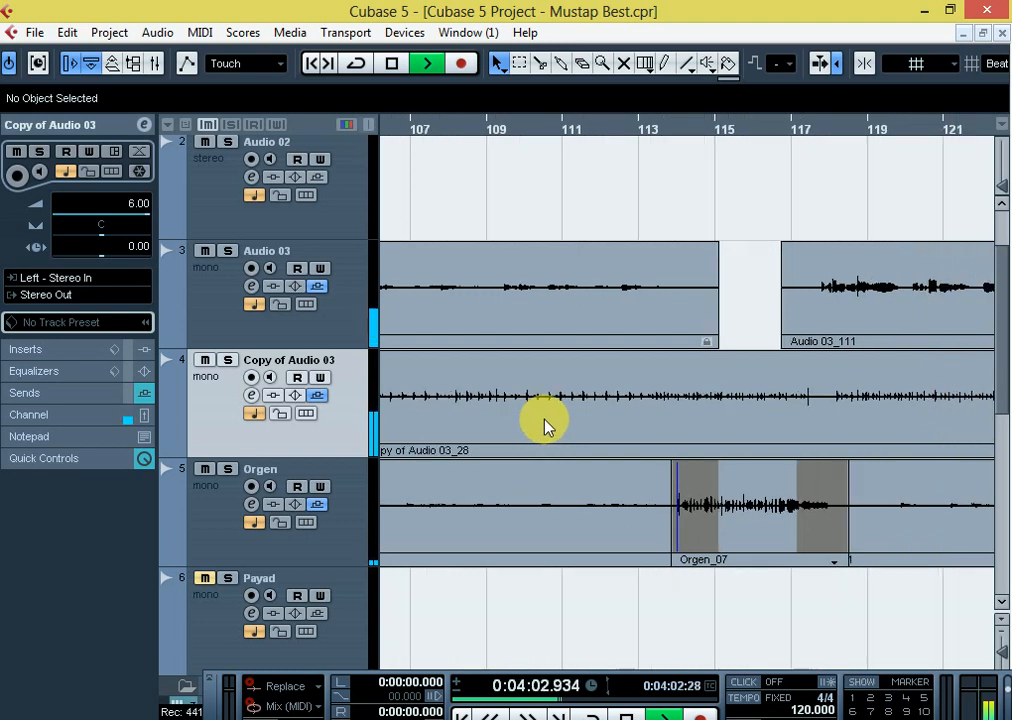
pyautogui.press('g')
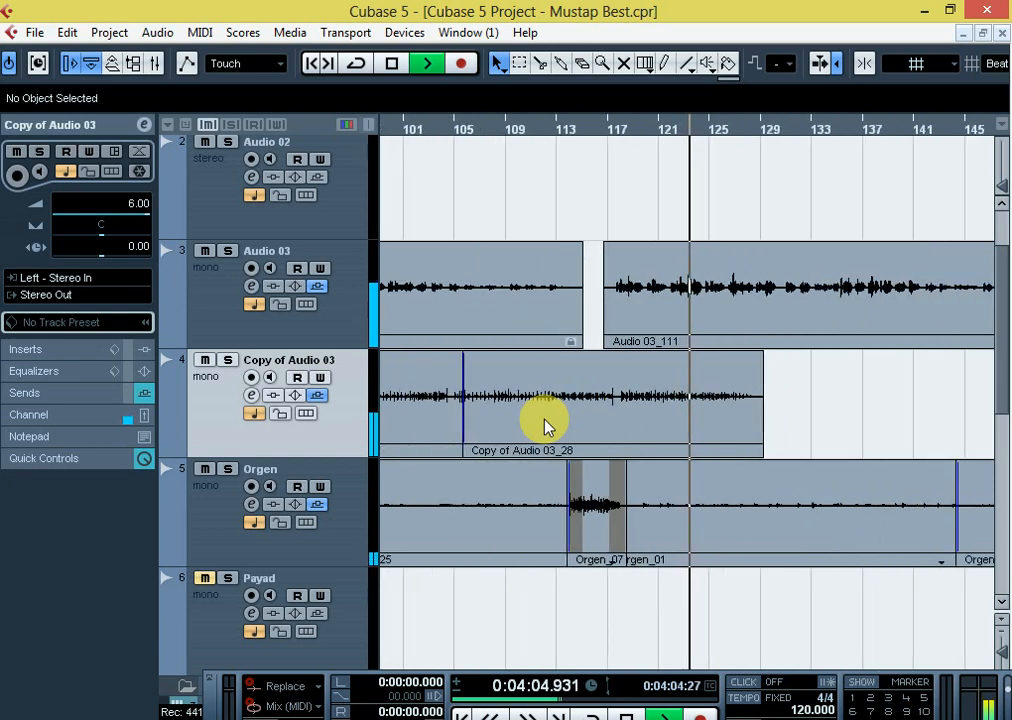
pyautogui.press('h')
pyautogui.press('h')
pyautogui.press('h')
pyautogui.press('h')
pyautogui.press('g')
pyautogui.press('g')
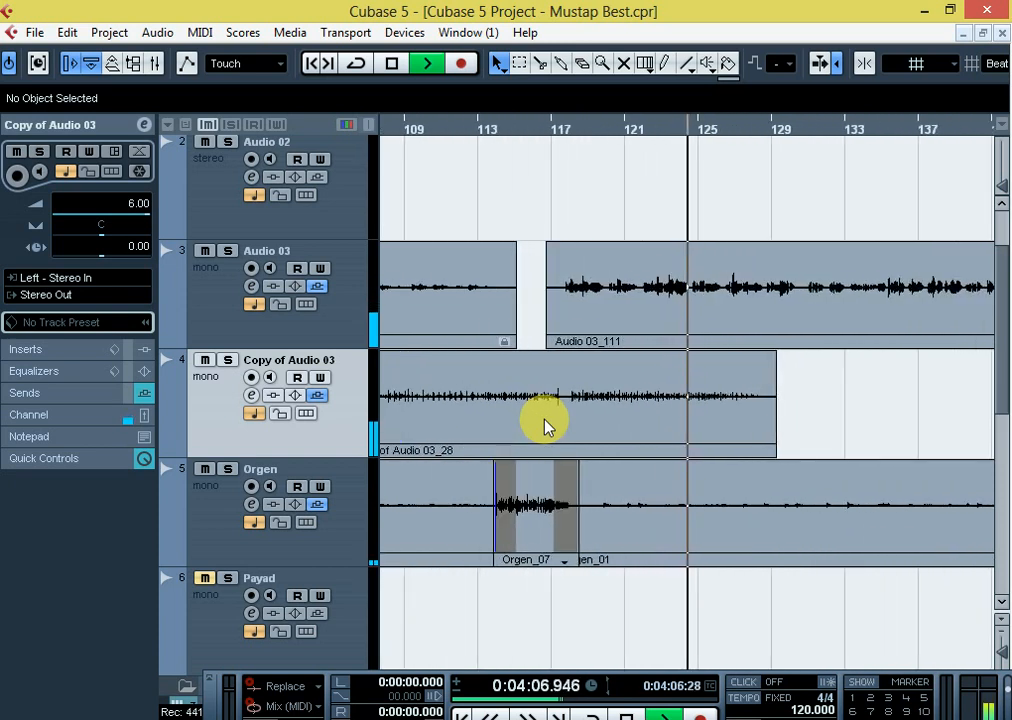
pyautogui.press('g')
pyautogui.press('g')
pyautogui.press('g')
pyautogui.press('h')
pyautogui.press('h')
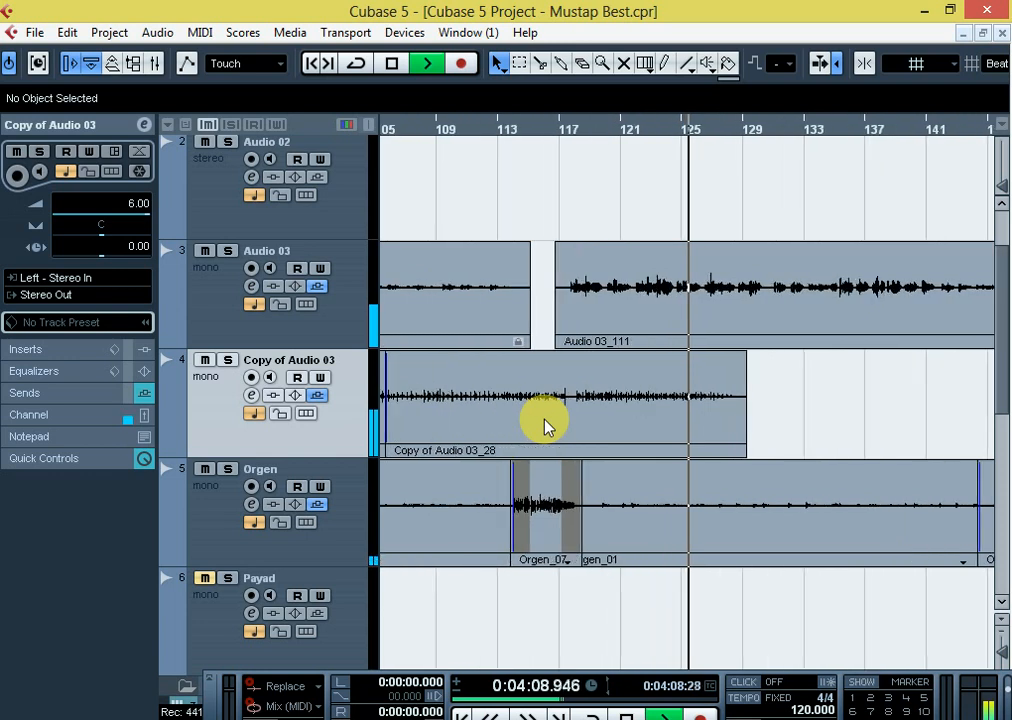
pyautogui.press('space')
pyautogui.press('h')
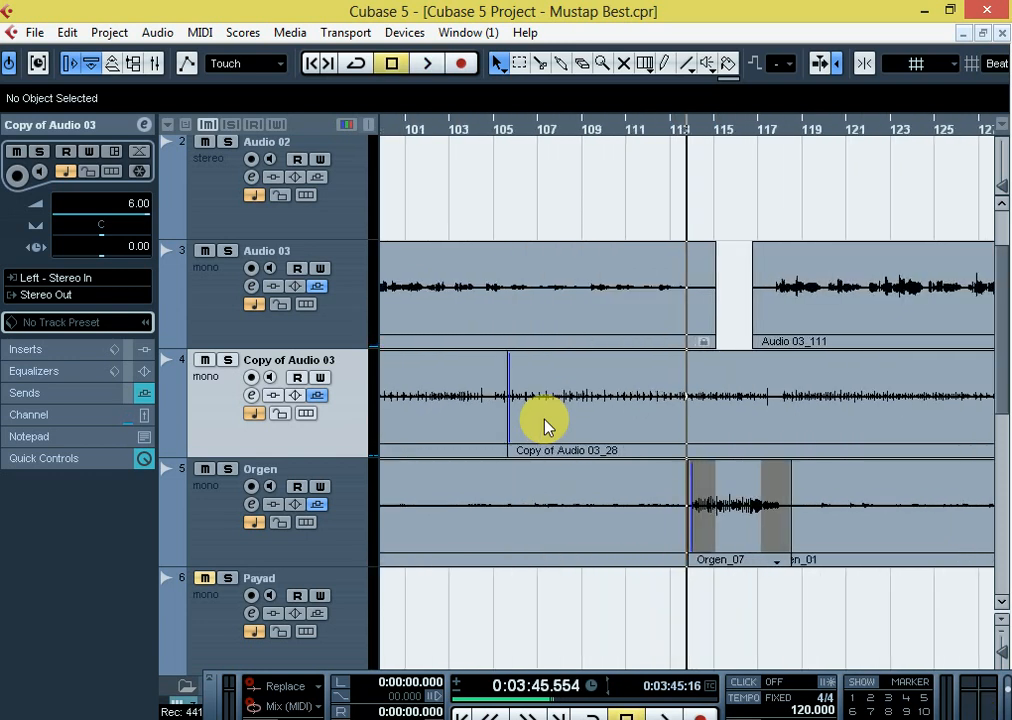
# Examine the Audio 03, Copy of Audio 03 and Orgen clips around bar 113 in wide and close views
pyautogui.press('h')
pyautogui.press('g')
pyautogui.press('g')
pyautogui.press('g')
pyautogui.press('g')
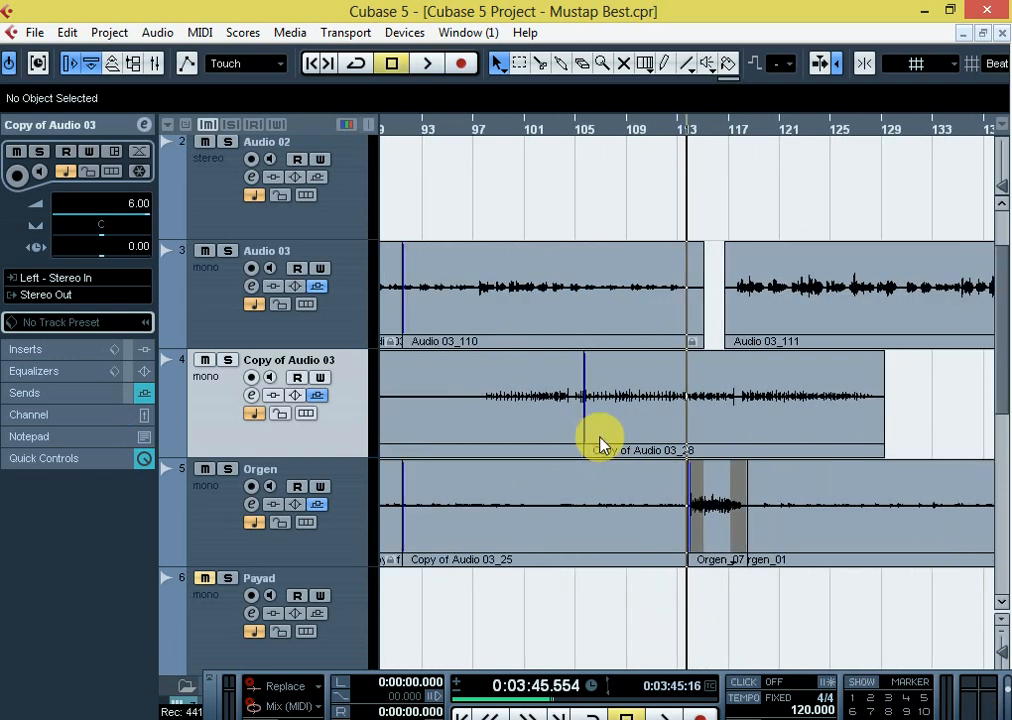
pyautogui.press('h')
pyautogui.press('h')
pyautogui.press('h')
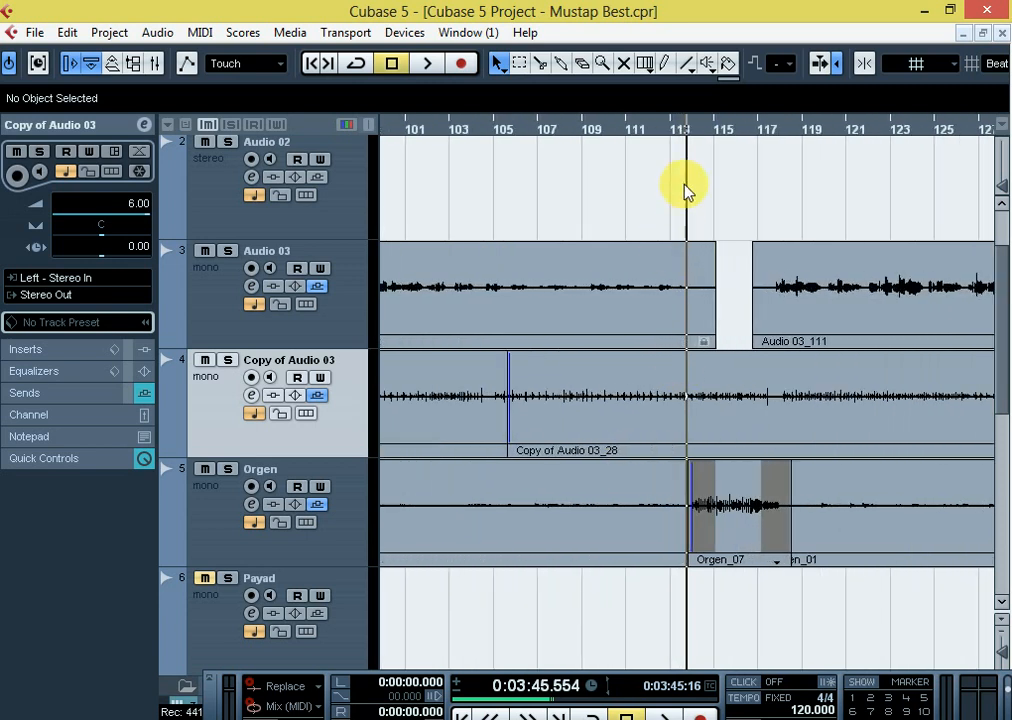
pyautogui.press('h')
pyautogui.press('g')
pyautogui.press('g')
pyautogui.press('g')
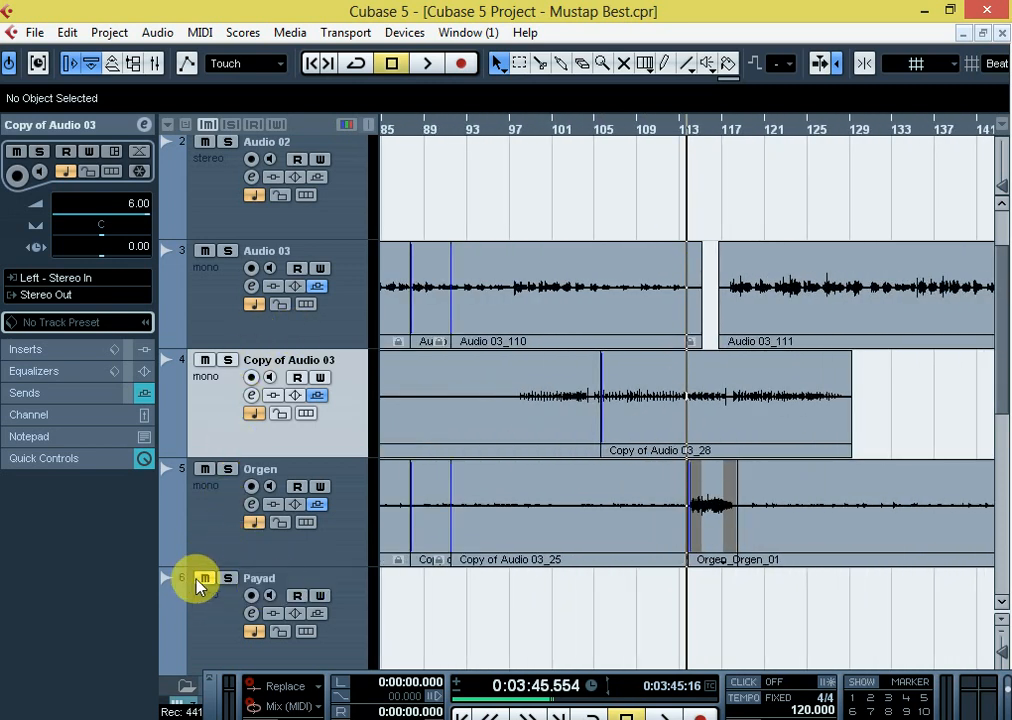
# Unmute the Payad track and leave it disarmed for recording
pyautogui.scroll(-3, 357, 555)
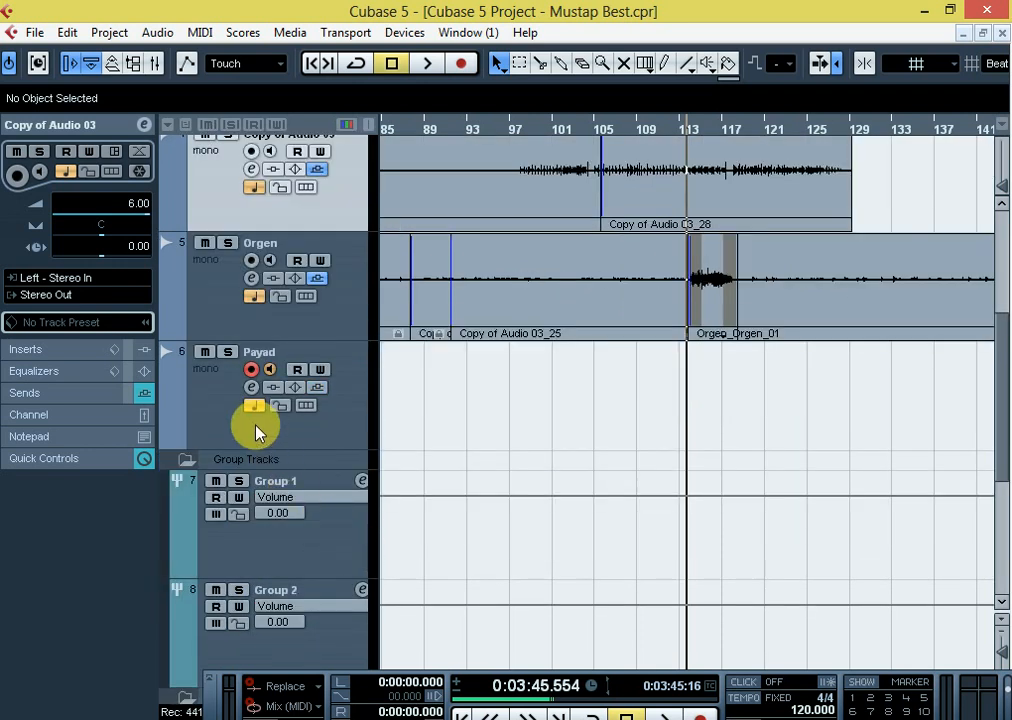
pyautogui.scroll(2, 252, 420)
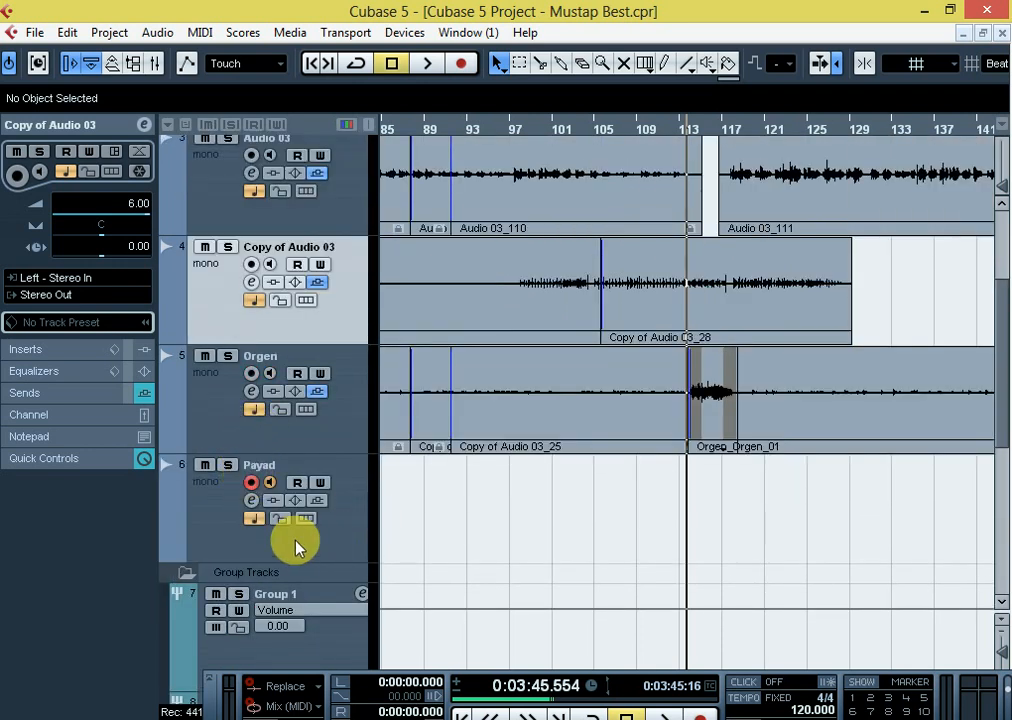
pyautogui.click(251, 483)
pyautogui.scroll(3, 585, 530)
# Place the playback position just before bar 114, slightly inside the start of the Orgen_07 clip
pyautogui.press('g')
pyautogui.press('g')
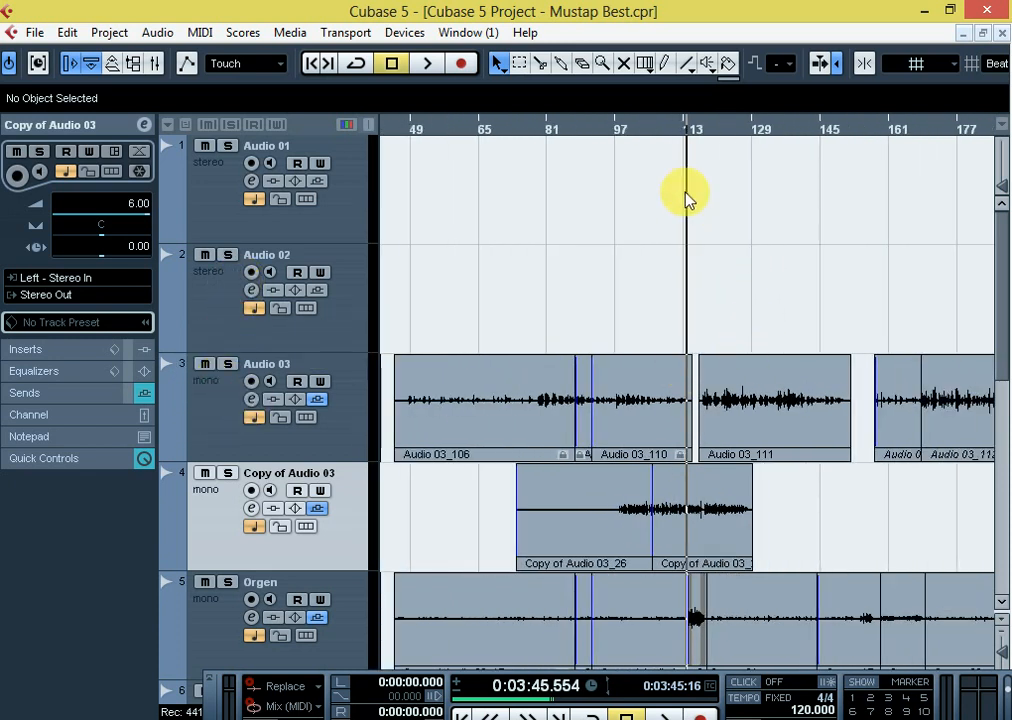
pyautogui.press('h')
pyautogui.press('g')
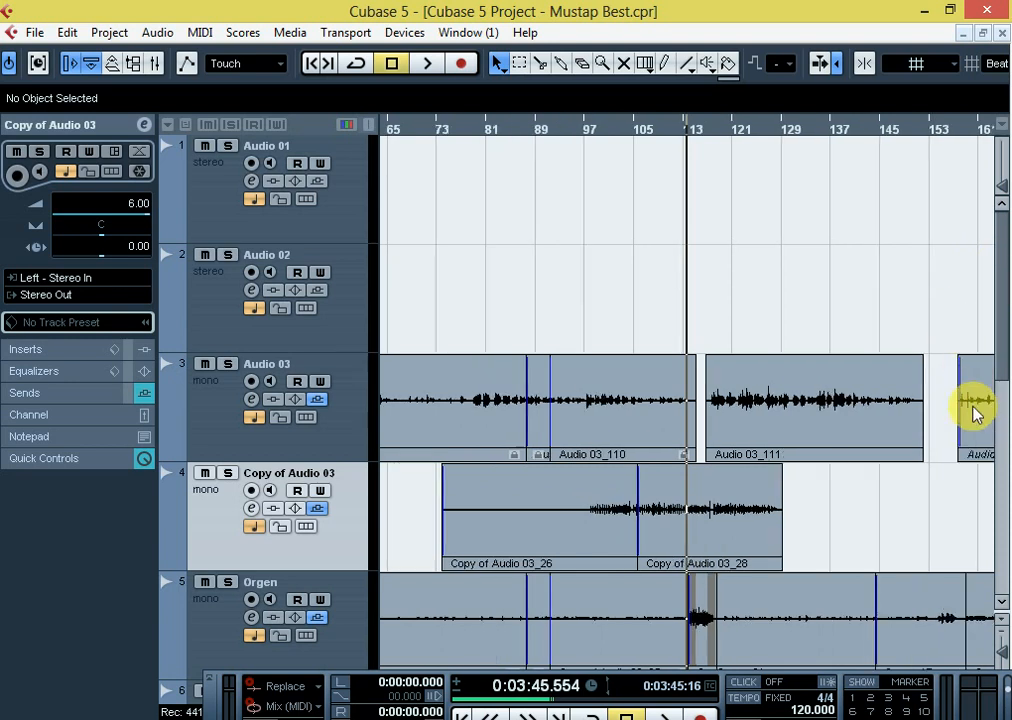
pyautogui.press('h')
pyautogui.scroll(-1, 728, 378)
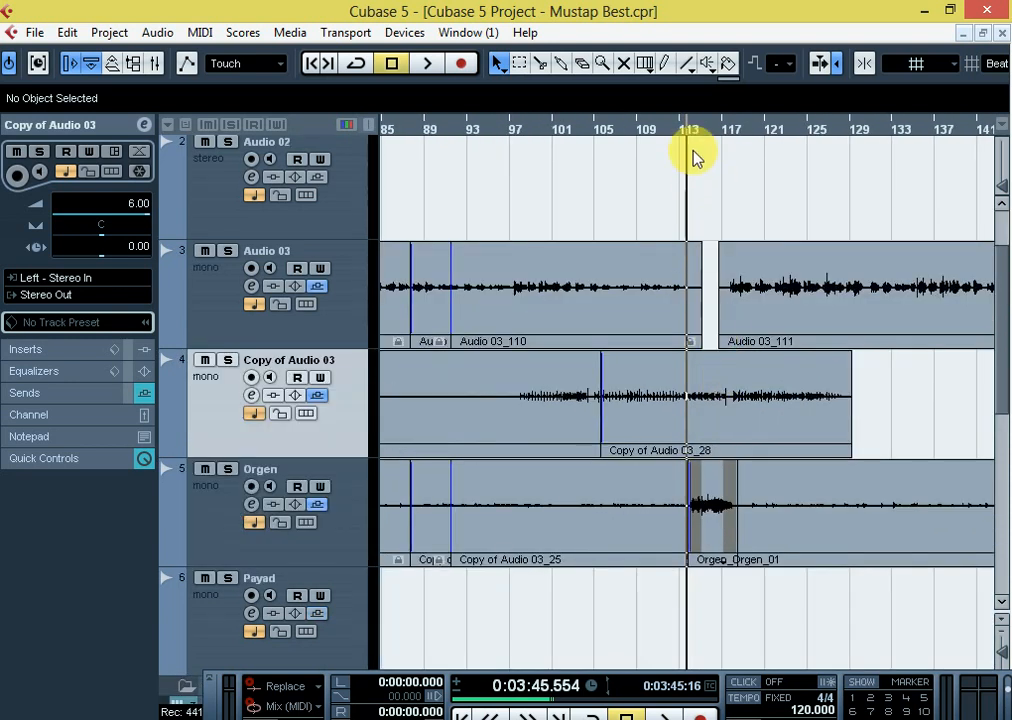
pyautogui.press('h')
pyautogui.press('h')
pyautogui.press('h')
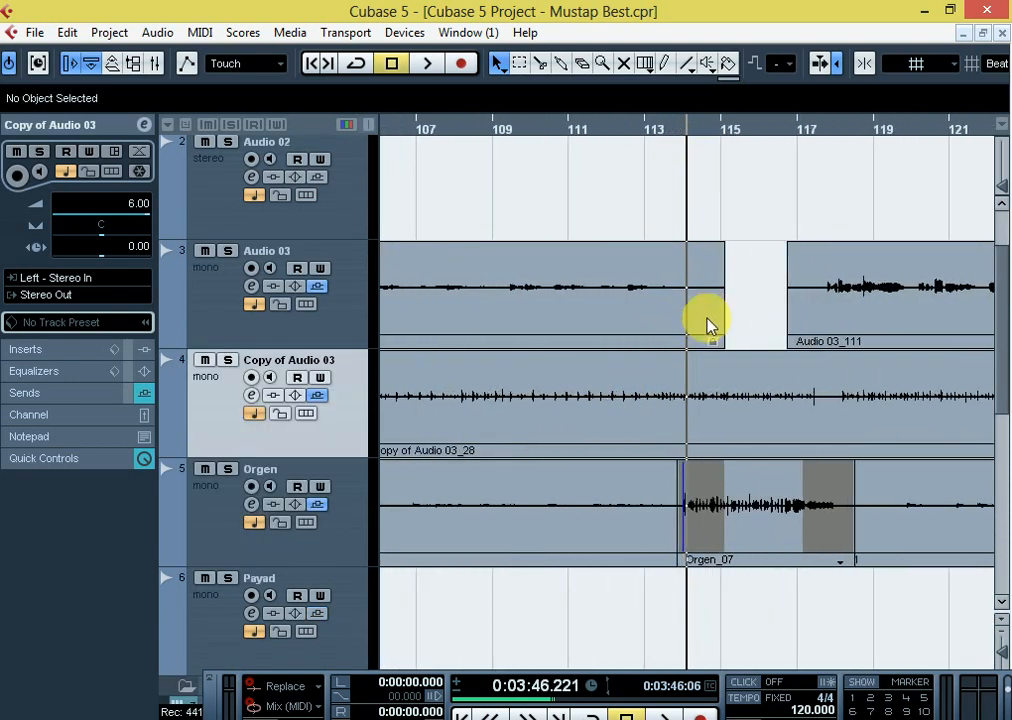
pyautogui.press('h')
pyautogui.press('g')
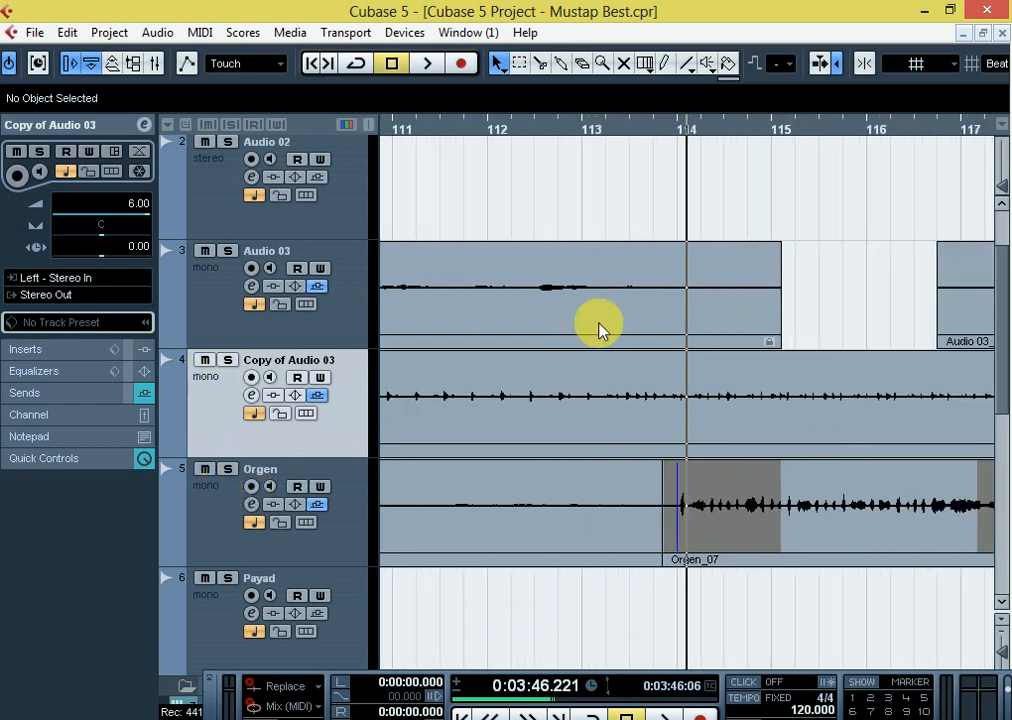
pyautogui.press('h')
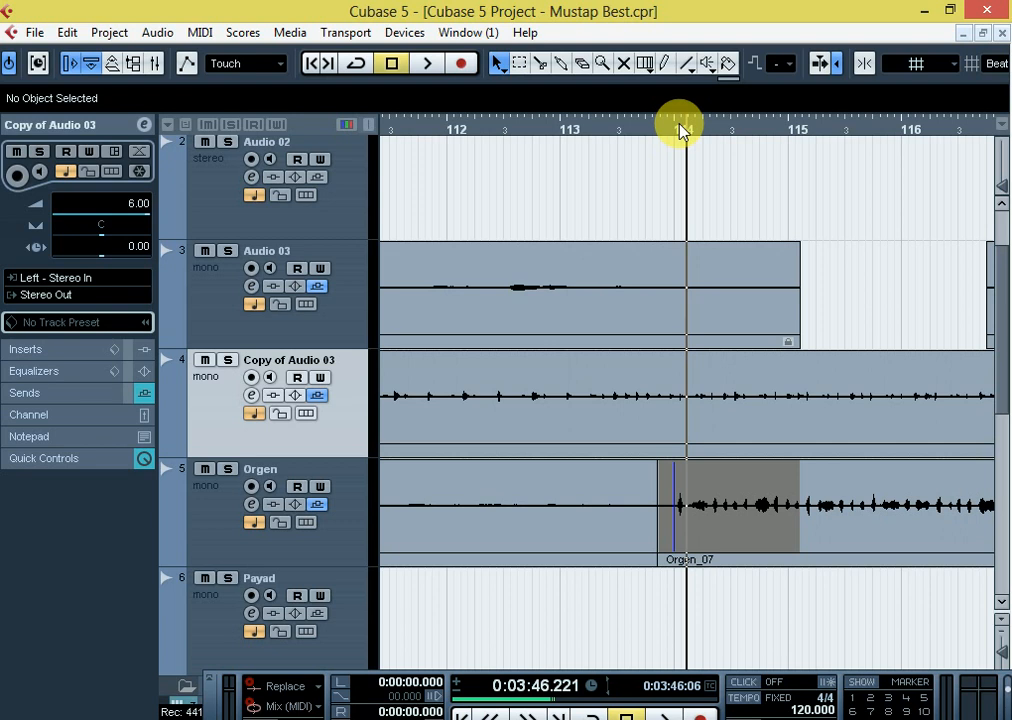
pyautogui.click(680, 128)
pyautogui.click(671, 128)
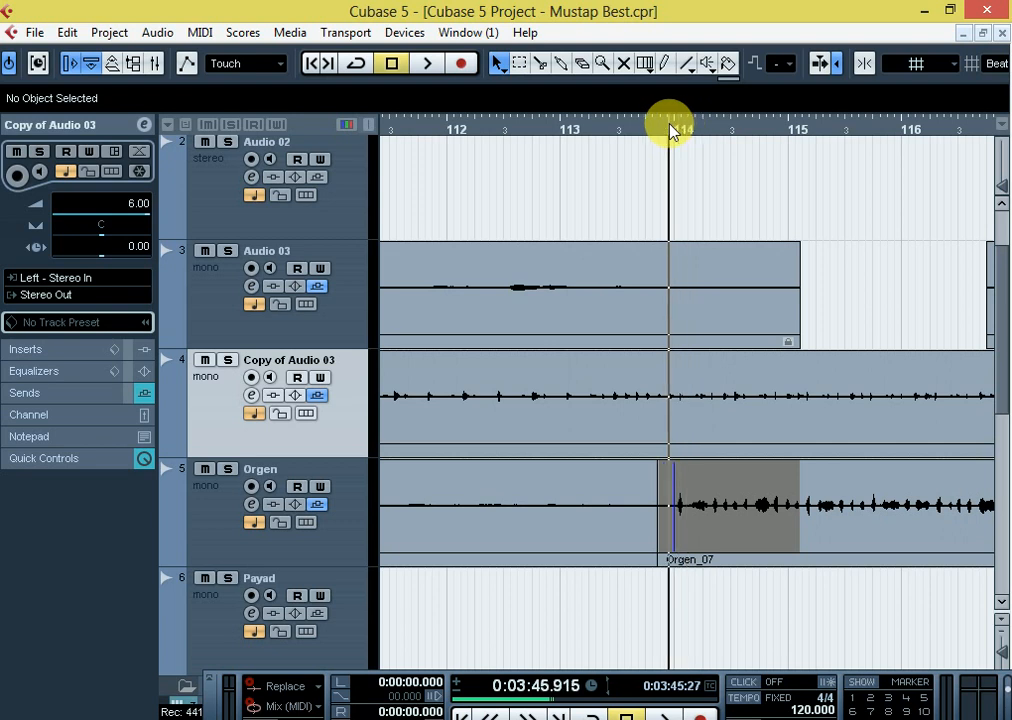
# Play Audio 03, Copy of Audio 03 and Orgen together from just before bar 114 and follow their waveforms past bar 120
pyautogui.press('g')
pyautogui.press('h')
pyautogui.press('h')
pyautogui.press('space')
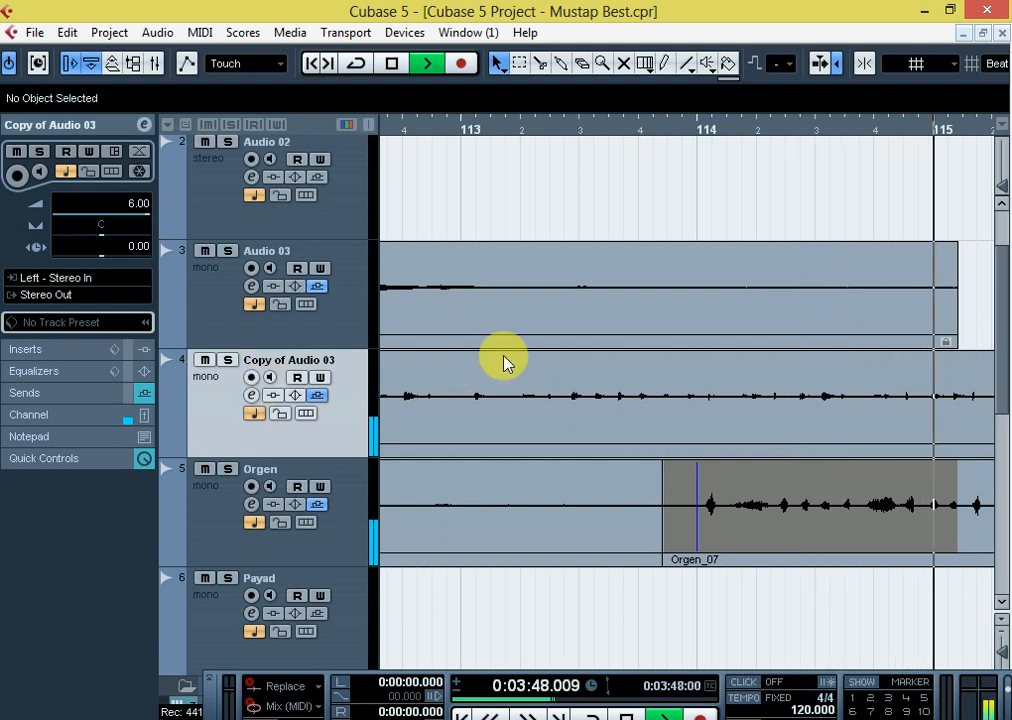
pyautogui.press('g')
pyautogui.press('g')
pyautogui.press('h')
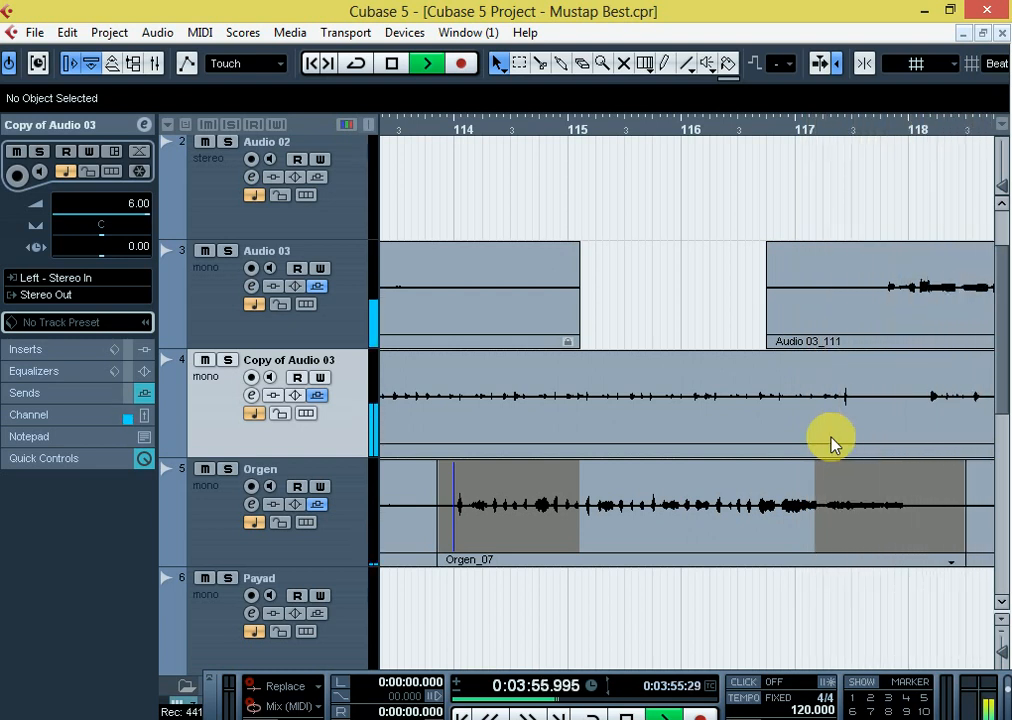
pyautogui.press('g')
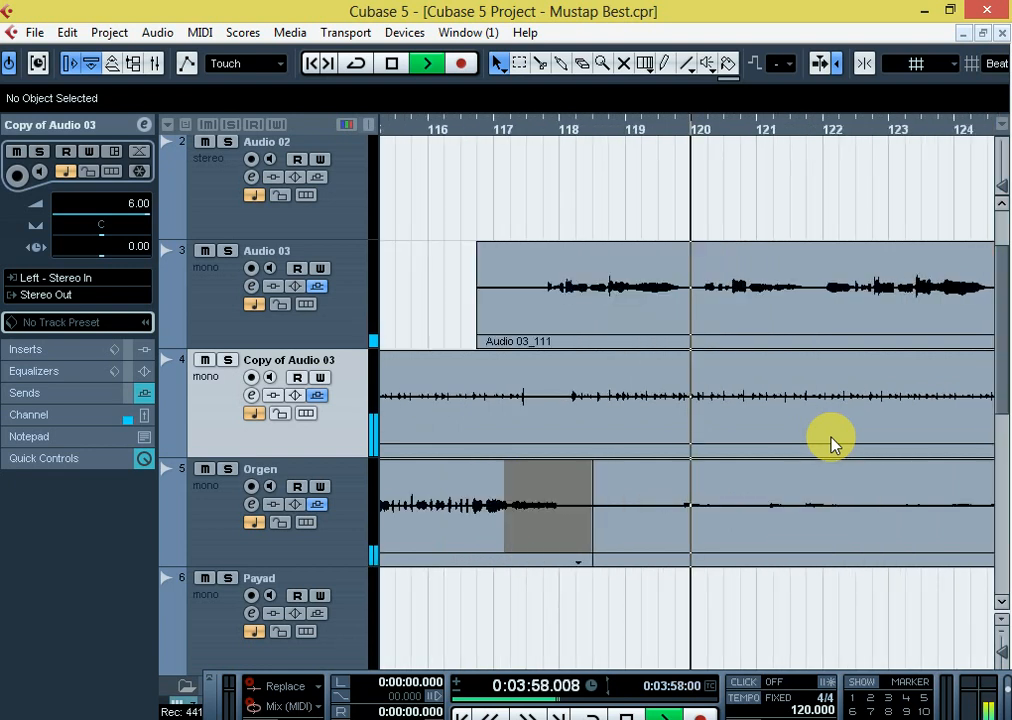
pyautogui.press('g')
# Stop playback and minimize the Cubase project to show the desktop
pyautogui.press('space')
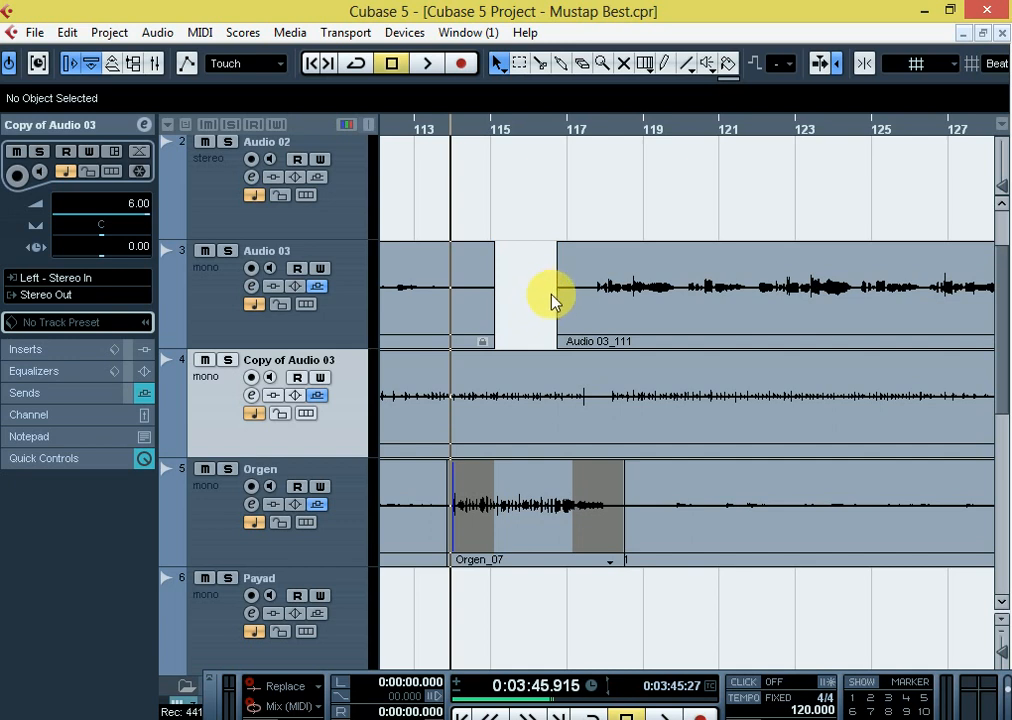
pyautogui.click(925, 12)
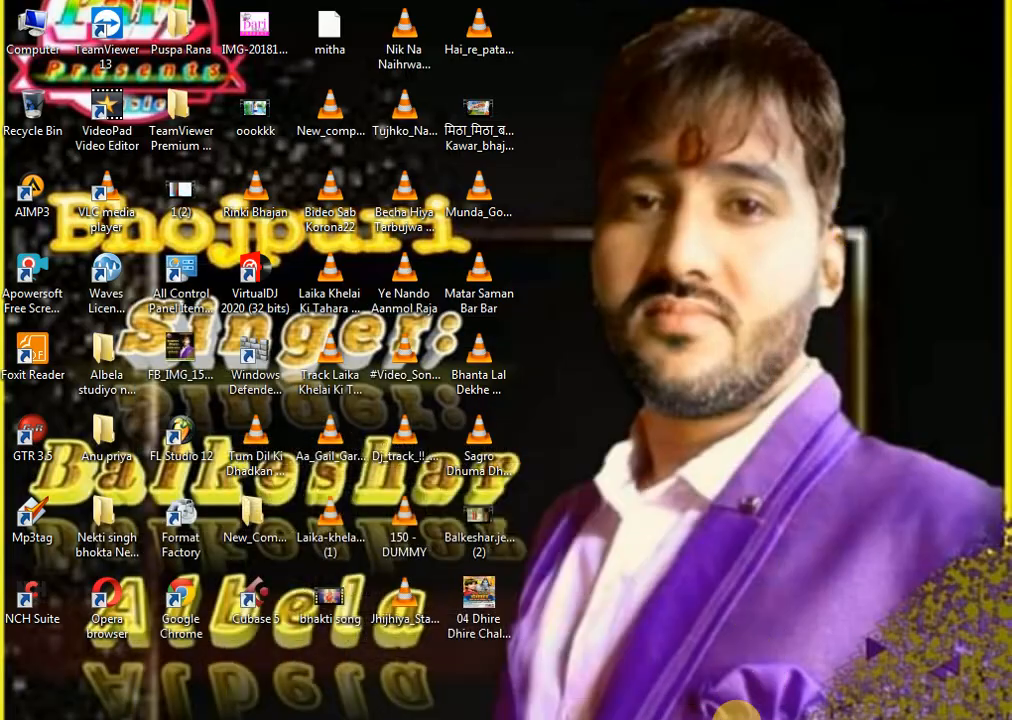